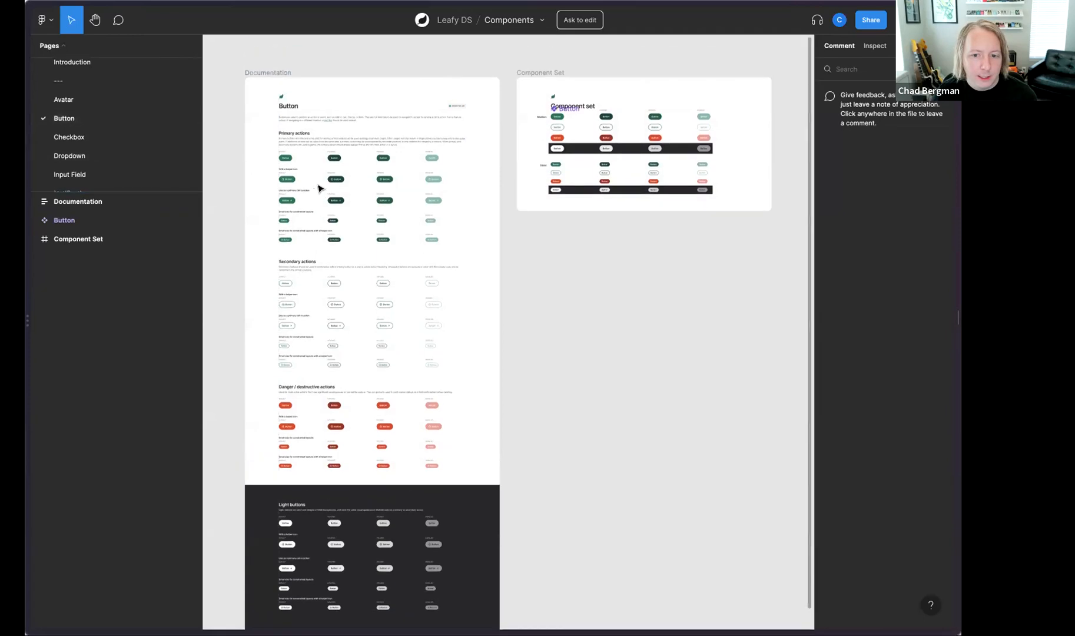
Step: Look over the Button documentation, the file's list of component pages and the button component set
{"action": "scroll", "coordinate": [104, 181], "scroll_direction": "down", "scroll_amount": 1}
{"action": "scroll", "coordinate": [102, 179], "scroll_direction": "up", "scroll_amount": 1}
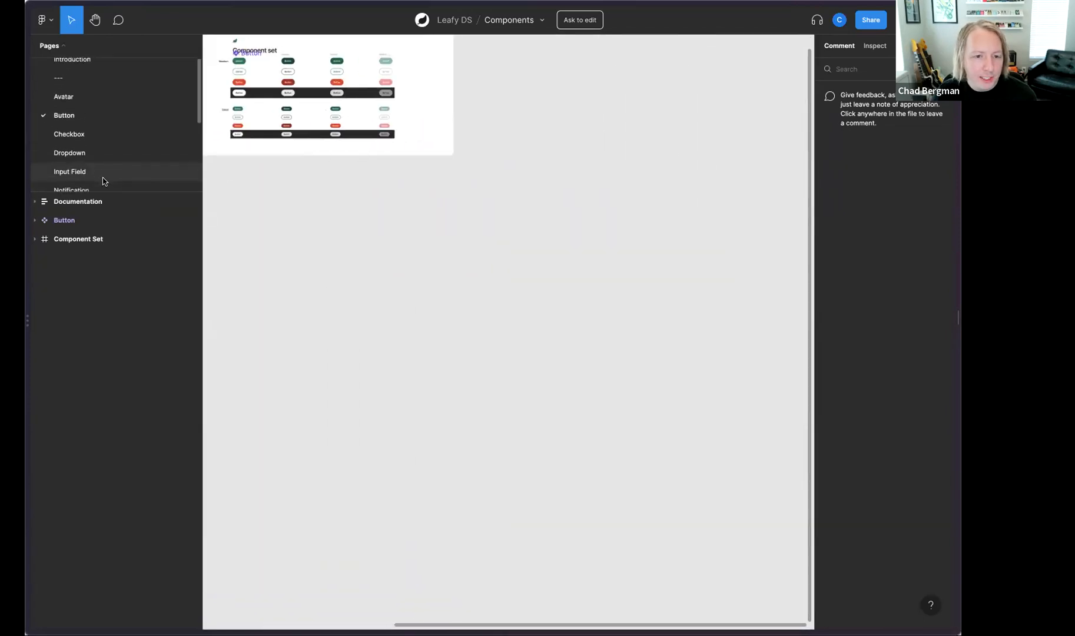
{"action": "scroll", "coordinate": [109, 124], "scroll_direction": "down", "scroll_amount": 3}
{"action": "scroll", "coordinate": [121, 132], "scroll_direction": "down", "scroll_amount": 2}
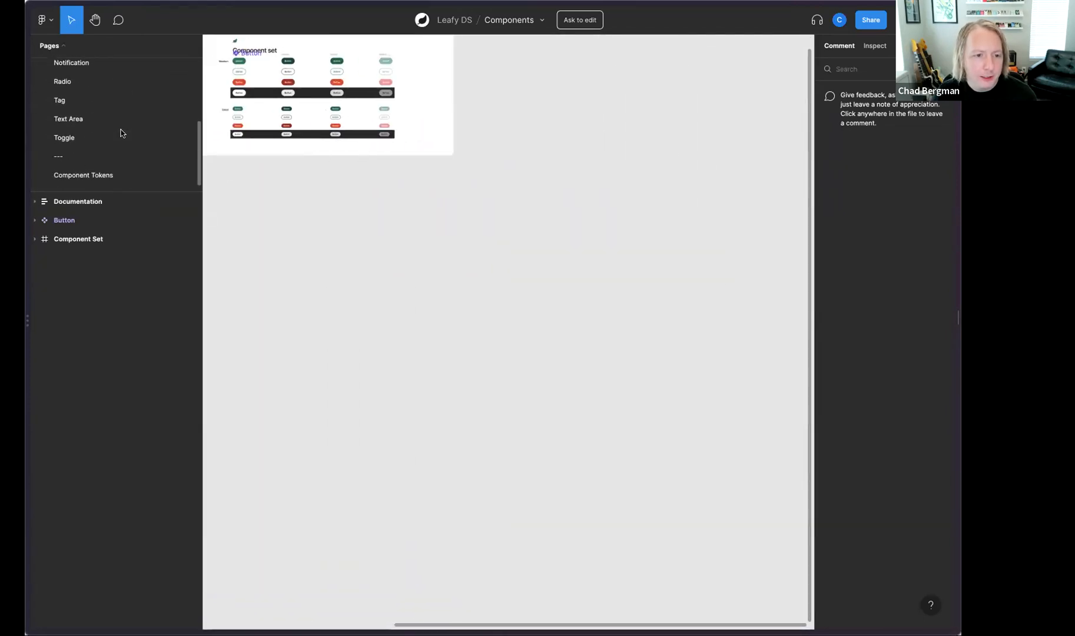
{"action": "scroll", "coordinate": [292, 215], "scroll_direction": "up", "scroll_amount": 3}
{"action": "scroll", "coordinate": [291, 215], "scroll_direction": "up", "scroll_amount": 10}
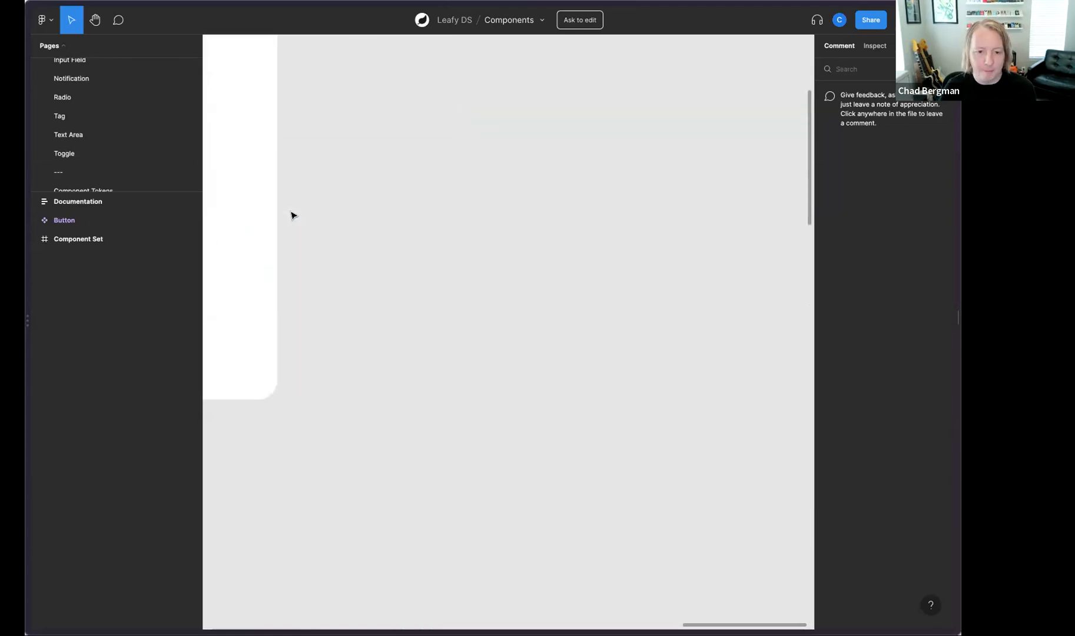
{"action": "scroll", "coordinate": [292, 215], "scroll_direction": "left", "scroll_amount": 4}
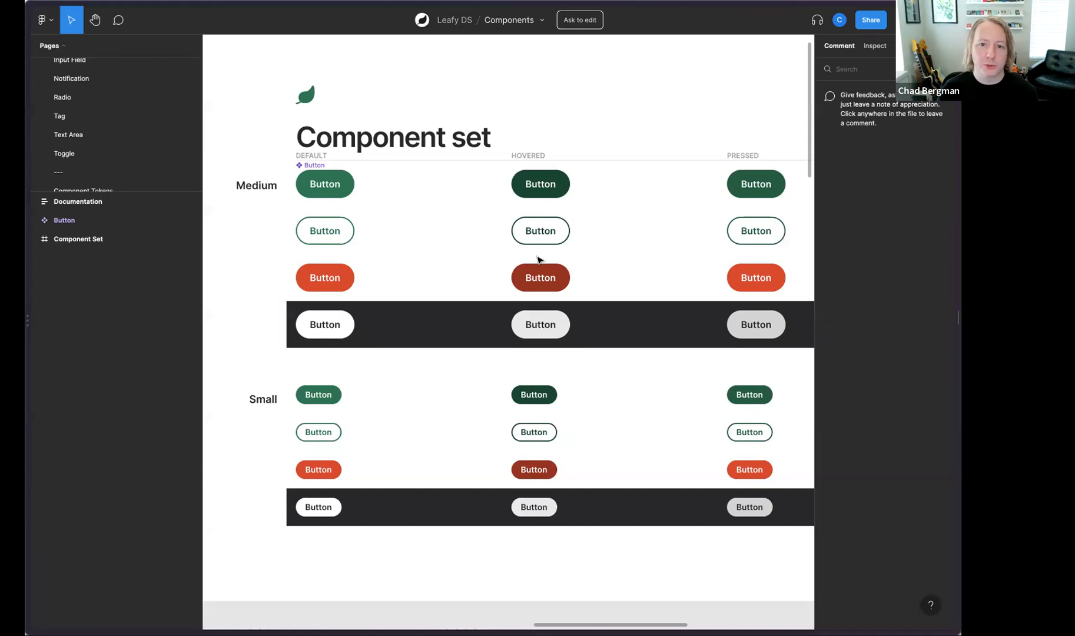
Step: Create a branch of the Components file named "[contrib] New button type"
{"action": "left_click", "coordinate": [542, 21]}
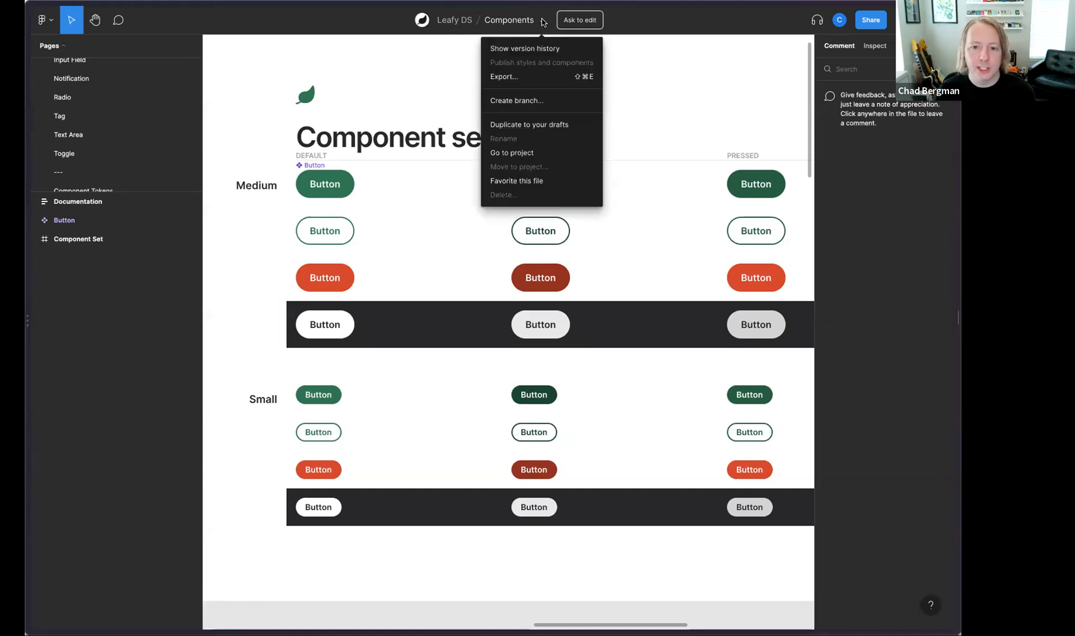
{"action": "left_click", "coordinate": [515, 100]}
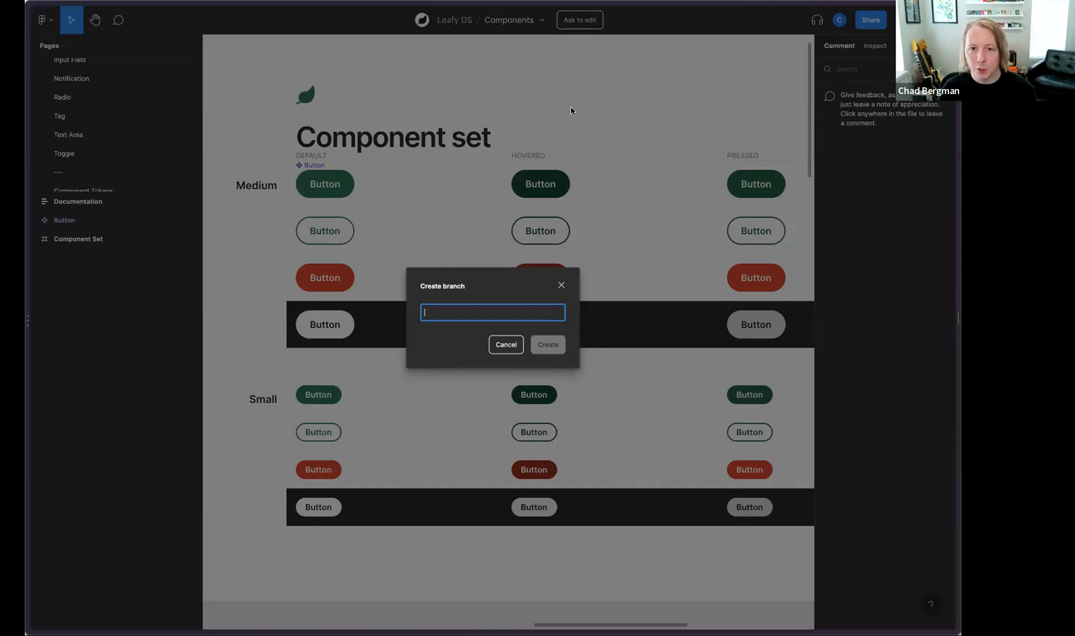
{"action": "type", "text": "trib] New button type"}
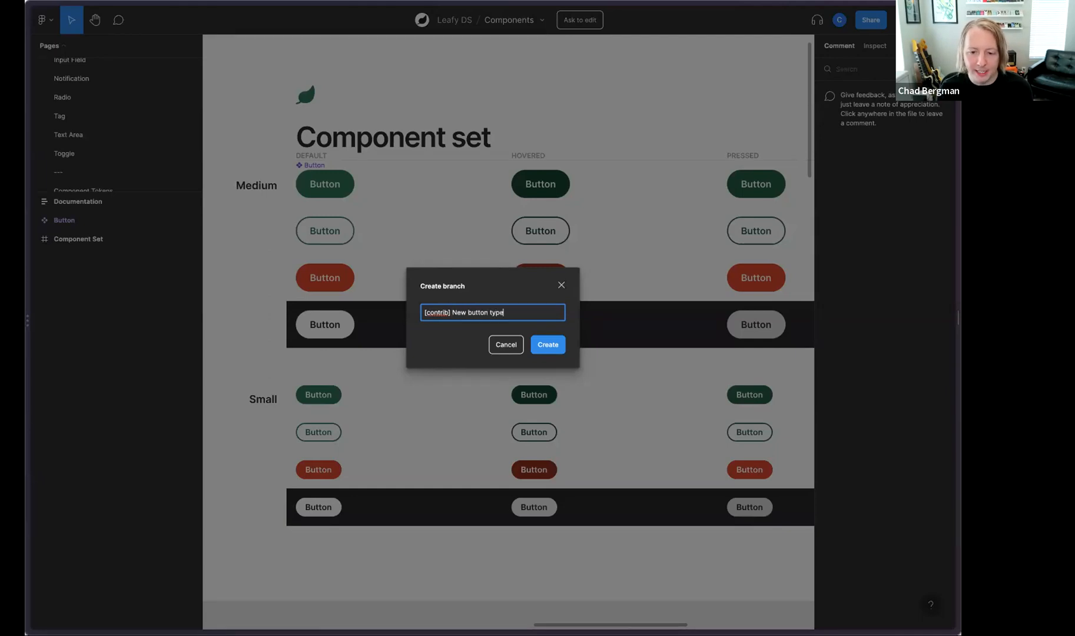
{"action": "key", "text": "Return"}
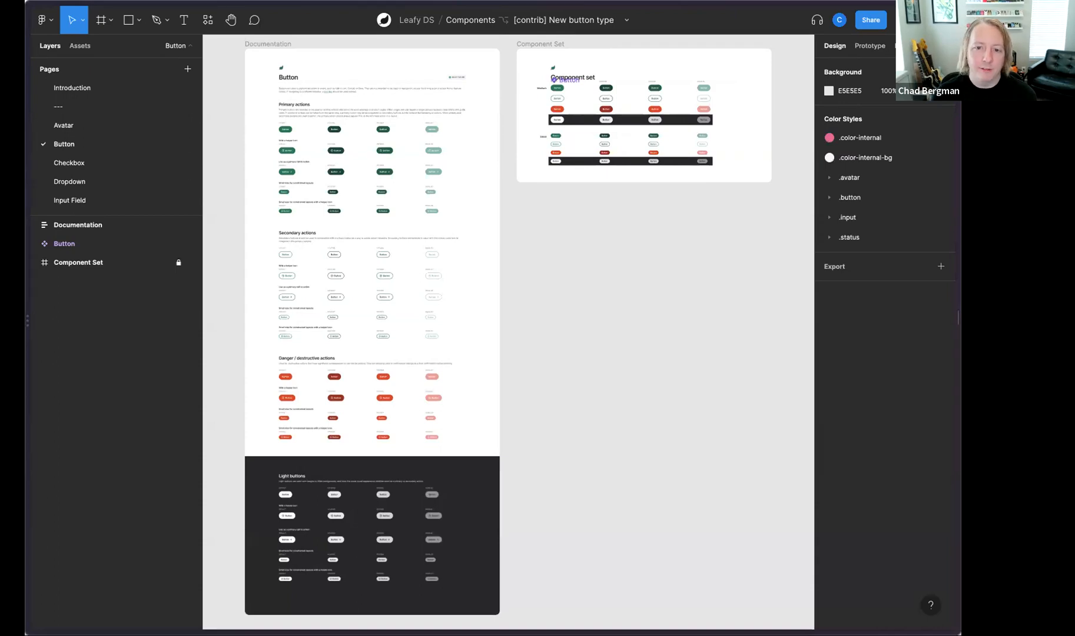
Step: Add a new variant to the Button component set and place it below the small buttons in the Default column
{"action": "scroll", "coordinate": [577, 109], "scroll_direction": "left", "scroll_amount": 1}
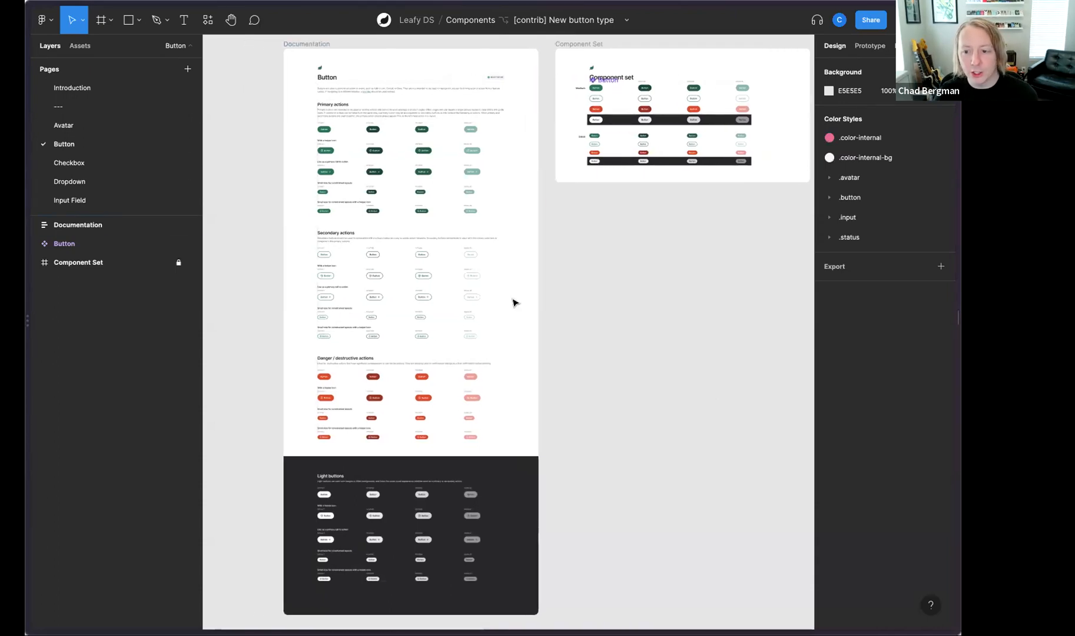
{"action": "scroll", "coordinate": [599, 378], "scroll_direction": "right", "scroll_amount": 2}
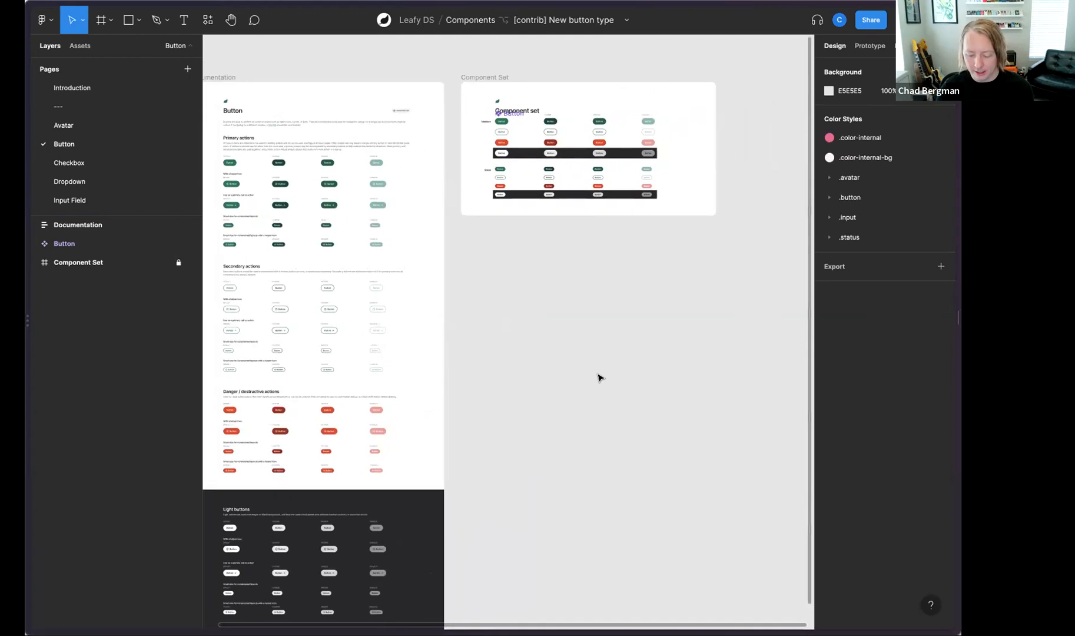
{"action": "scroll", "coordinate": [598, 377], "scroll_direction": "up", "scroll_amount": 5}
{"action": "scroll", "coordinate": [599, 377], "scroll_direction": "up", "scroll_amount": 10}
{"action": "scroll", "coordinate": [599, 378], "scroll_direction": "up", "scroll_amount": 3}
{"action": "scroll", "coordinate": [598, 378], "scroll_direction": "right", "scroll_amount": 1}
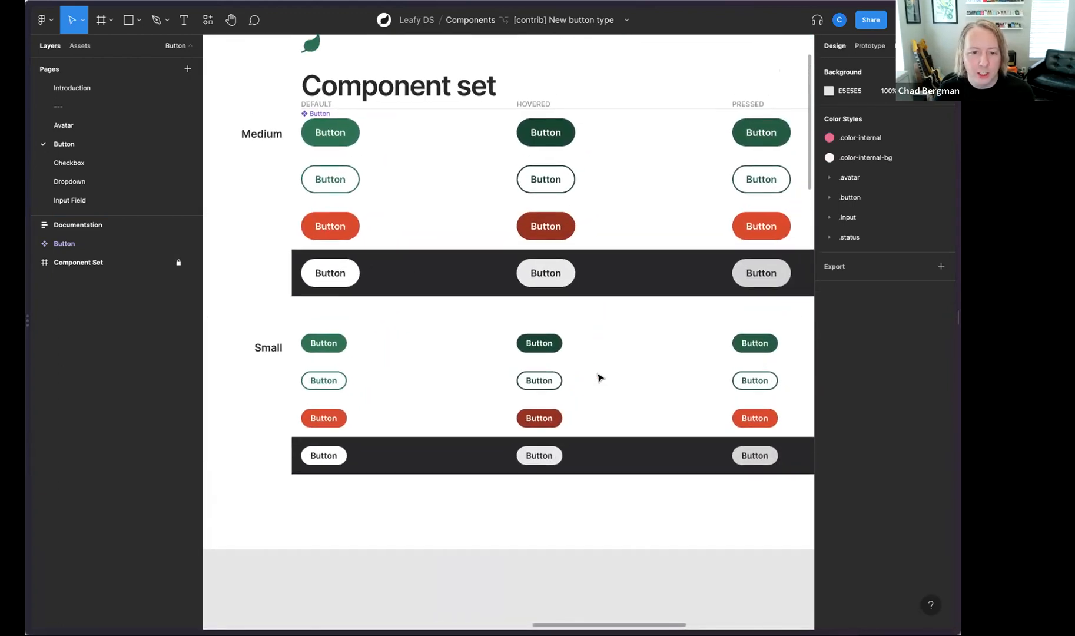
{"action": "left_click", "coordinate": [329, 113]}
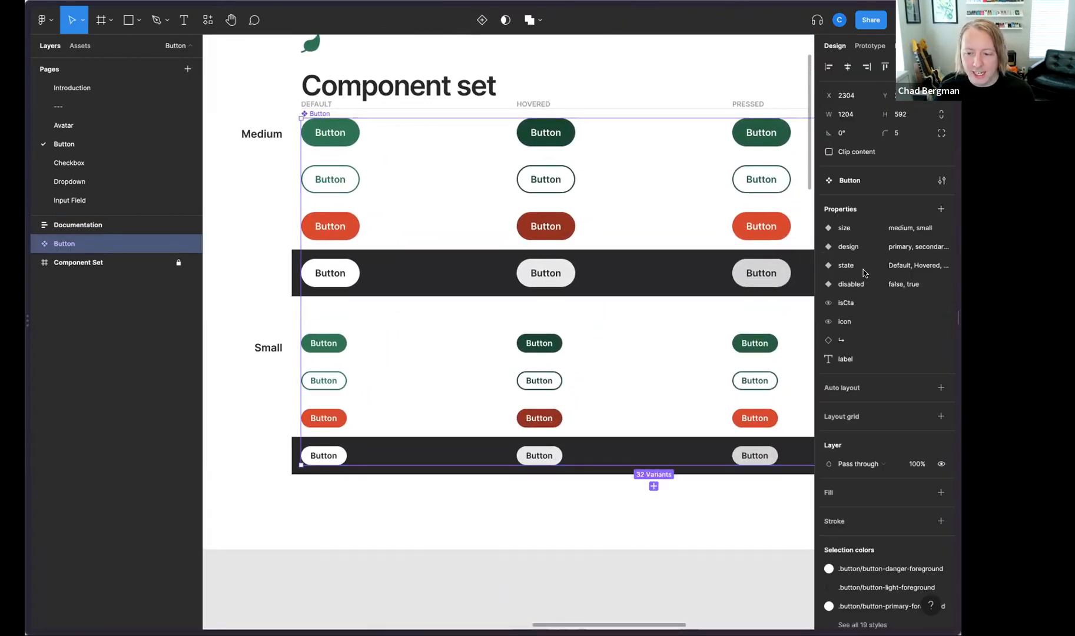
{"action": "scroll", "coordinate": [414, 278], "scroll_direction": "up", "scroll_amount": 2}
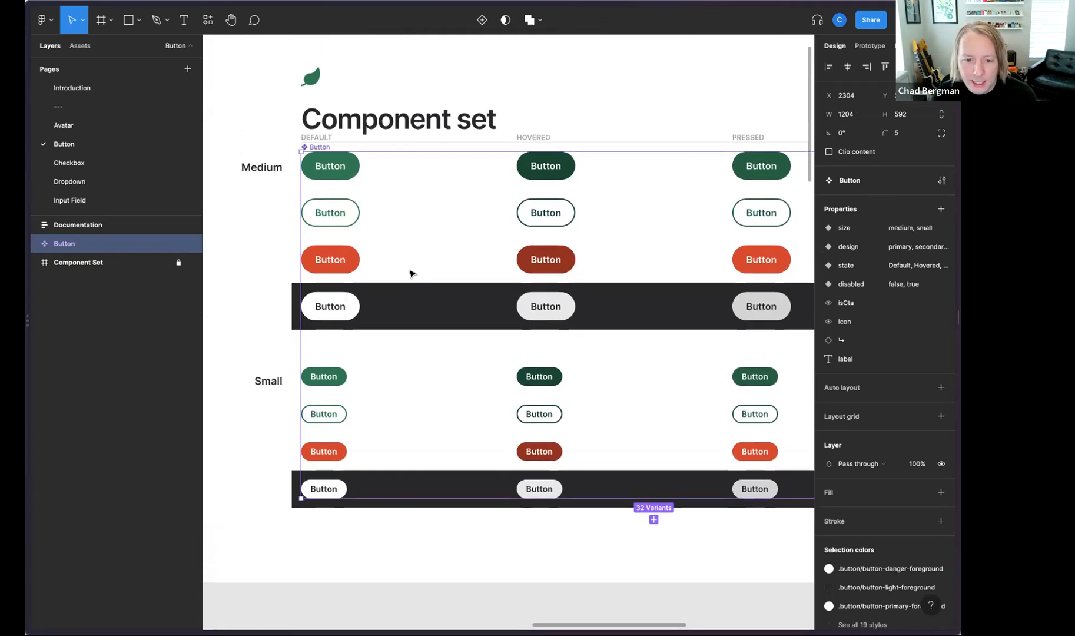
{"action": "scroll", "coordinate": [413, 277], "scroll_direction": "down", "scroll_amount": 3}
{"action": "scroll", "coordinate": [413, 276], "scroll_direction": "right", "scroll_amount": 1}
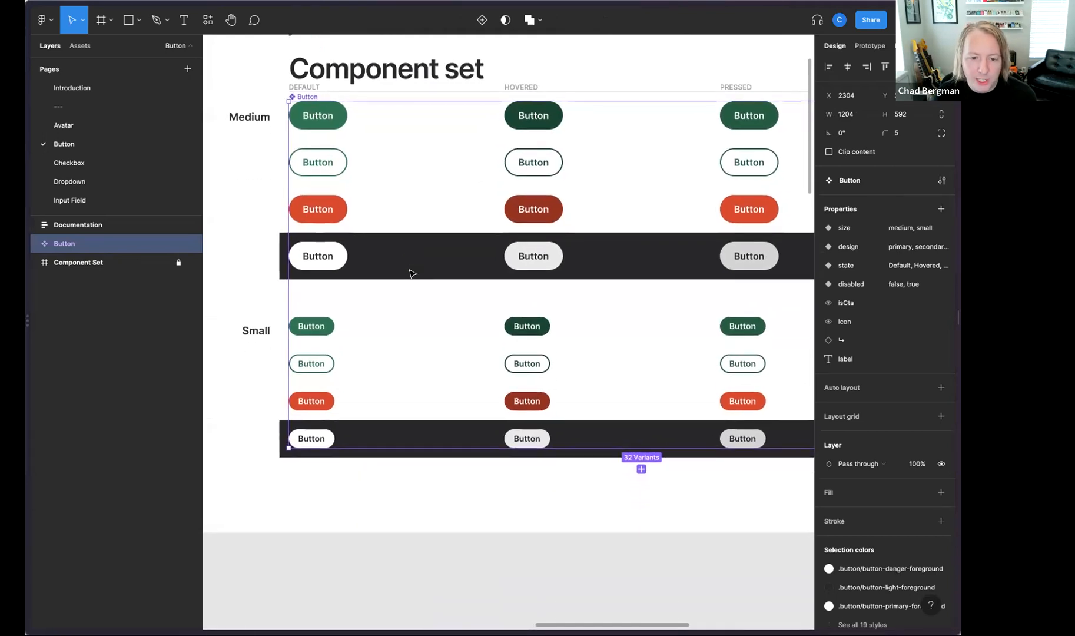
{"action": "left_click", "coordinate": [641, 468]}
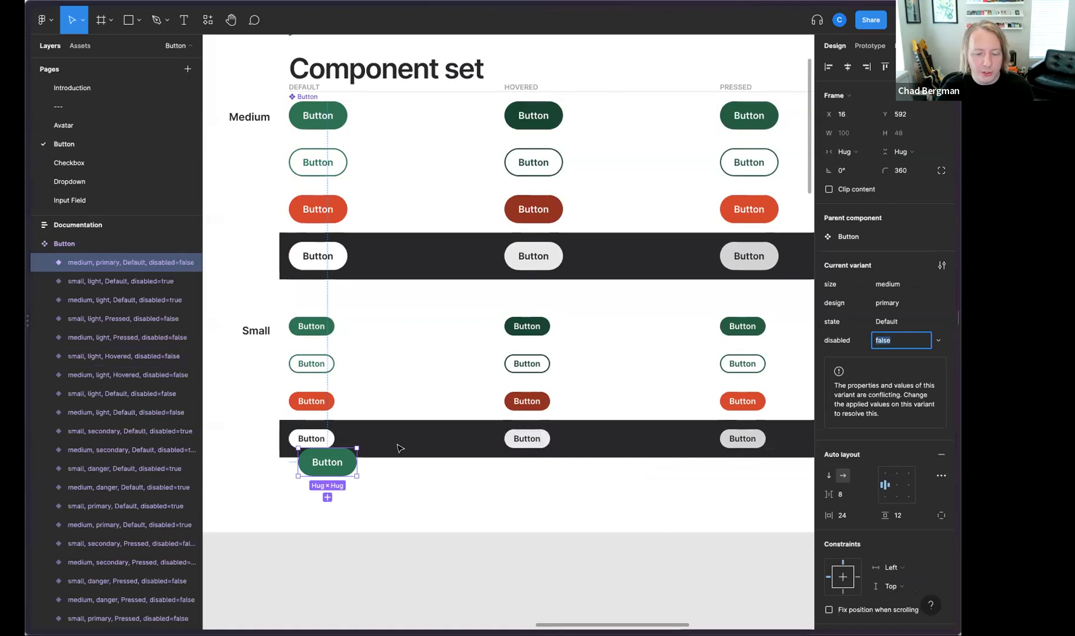
{"action": "scroll", "coordinate": [400, 448], "scroll_direction": "down", "scroll_amount": 2}
{"action": "left_click_drag", "start_coordinate": [337, 426], "coordinate": [355, 439]}
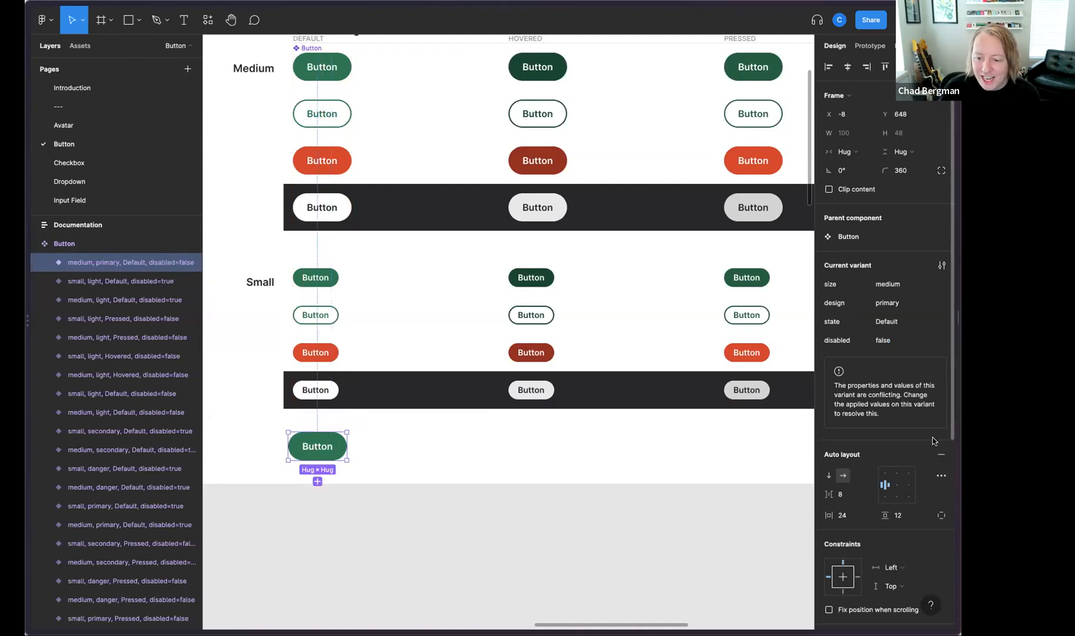
Step: Set the new button variant's fill to the yellow status/status-attention color style
{"action": "scroll", "coordinate": [886, 453], "scroll_direction": "down", "scroll_amount": 5}
{"action": "left_click", "coordinate": [883, 435]}
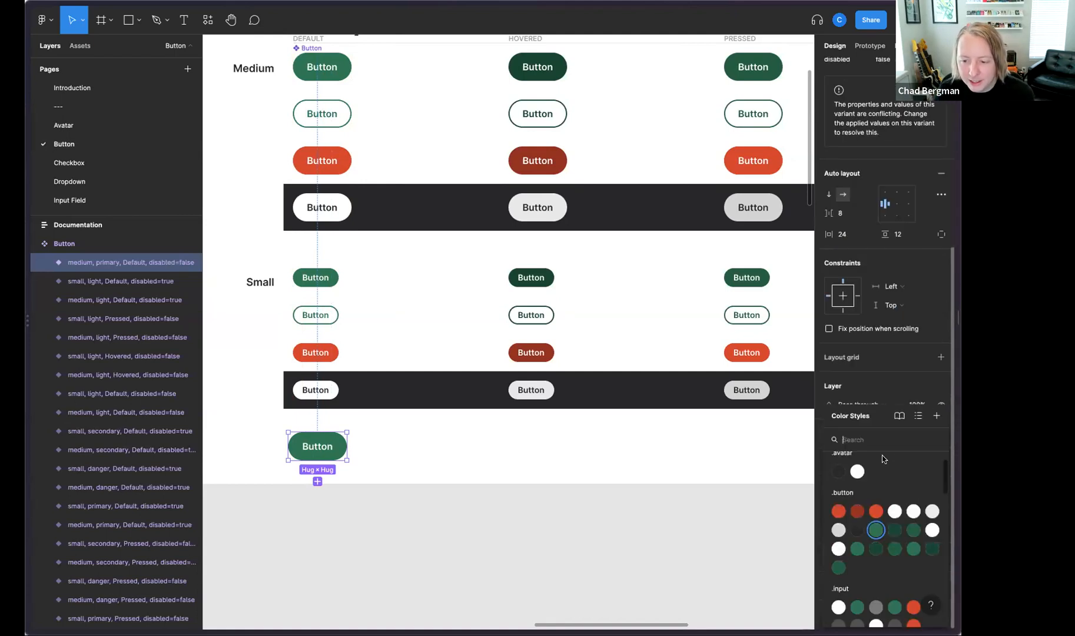
{"action": "scroll", "coordinate": [896, 577], "scroll_direction": "down", "scroll_amount": 3}
{"action": "scroll", "coordinate": [895, 578], "scroll_direction": "up", "scroll_amount": 2}
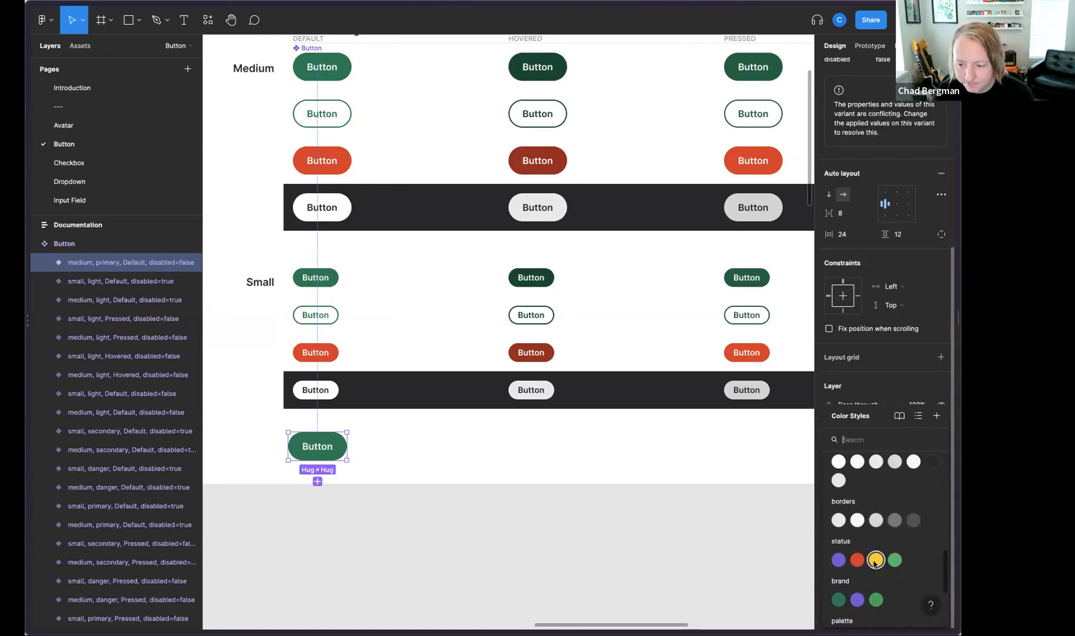
{"action": "left_click", "coordinate": [876, 557]}
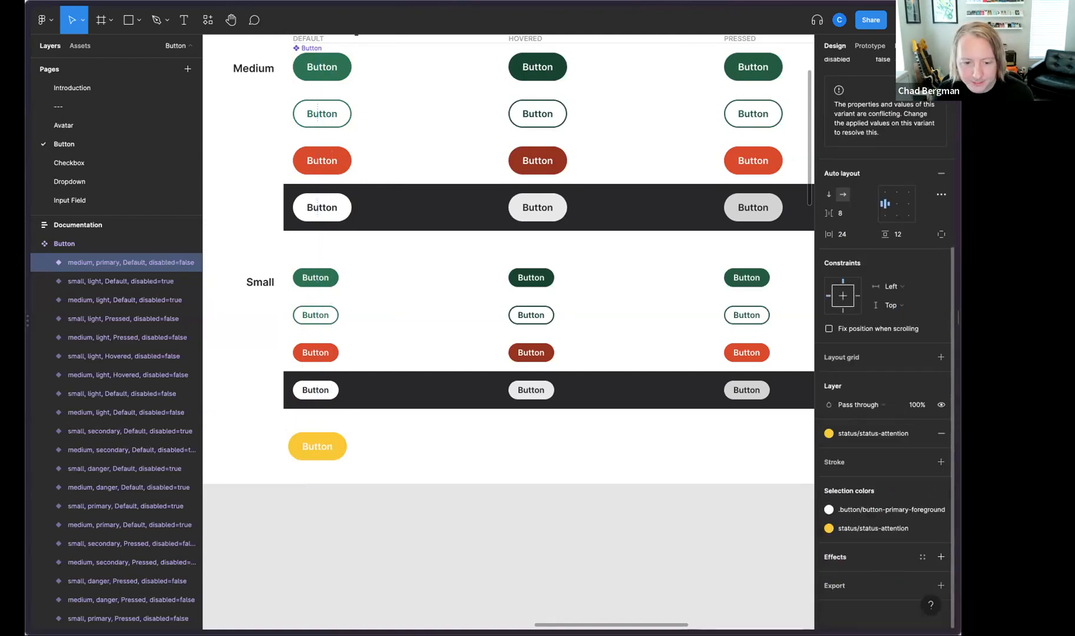
Step: Change the new yellow variant's label color to the text/text-heading style
{"action": "left_click", "coordinate": [861, 509]}
{"action": "scroll", "coordinate": [733, 543], "scroll_direction": "down", "scroll_amount": 2}
{"action": "scroll", "coordinate": [730, 529], "scroll_direction": "up", "scroll_amount": 1}
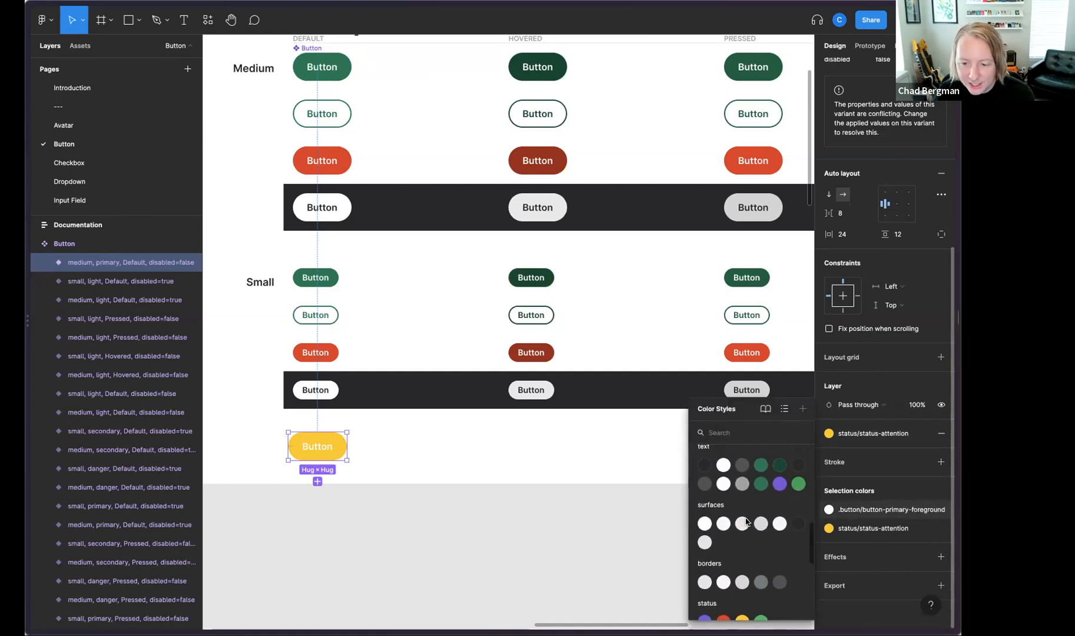
{"action": "left_click", "coordinate": [704, 466]}
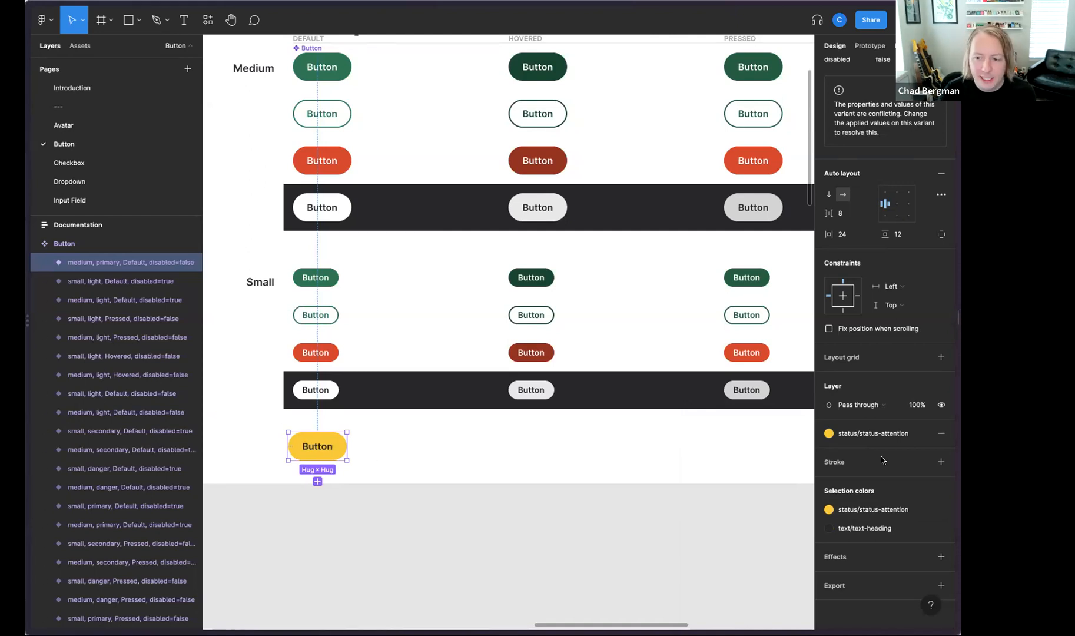
Step: Set the vertical padding of all medium button variants, including the new yellow one, to 16
{"action": "scroll", "coordinate": [588, 492], "scroll_direction": "up", "scroll_amount": 2}
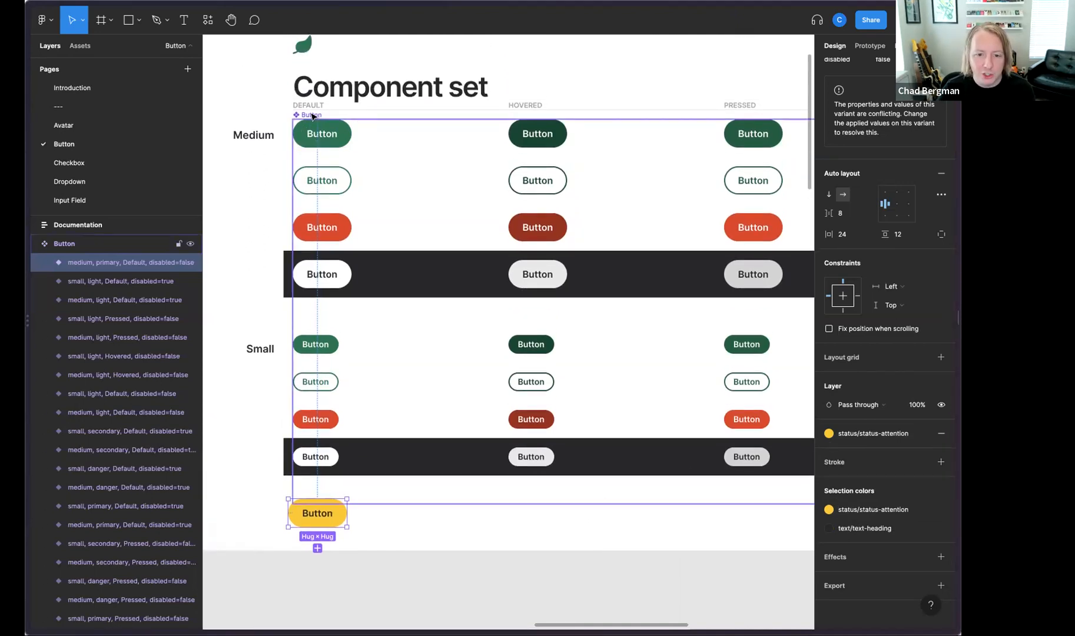
{"action": "left_click", "coordinate": [333, 141]}
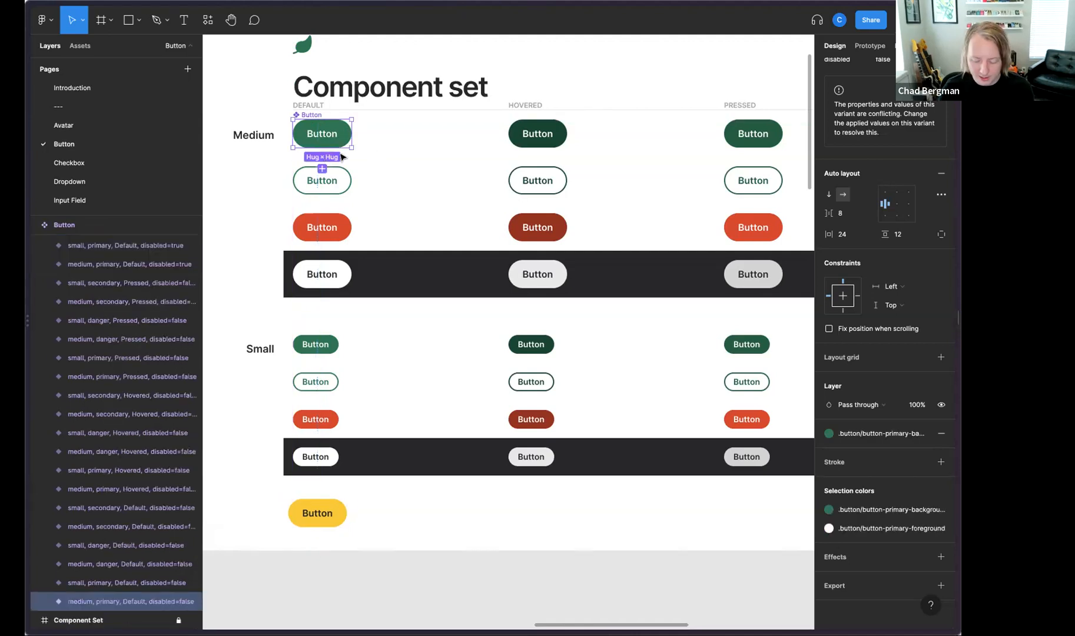
{"action": "key", "text": "minus"}
{"action": "left_click", "coordinate": [785, 439]}
{"action": "left_click_drag", "start_coordinate": [758, 444], "coordinate": [392, 419]}
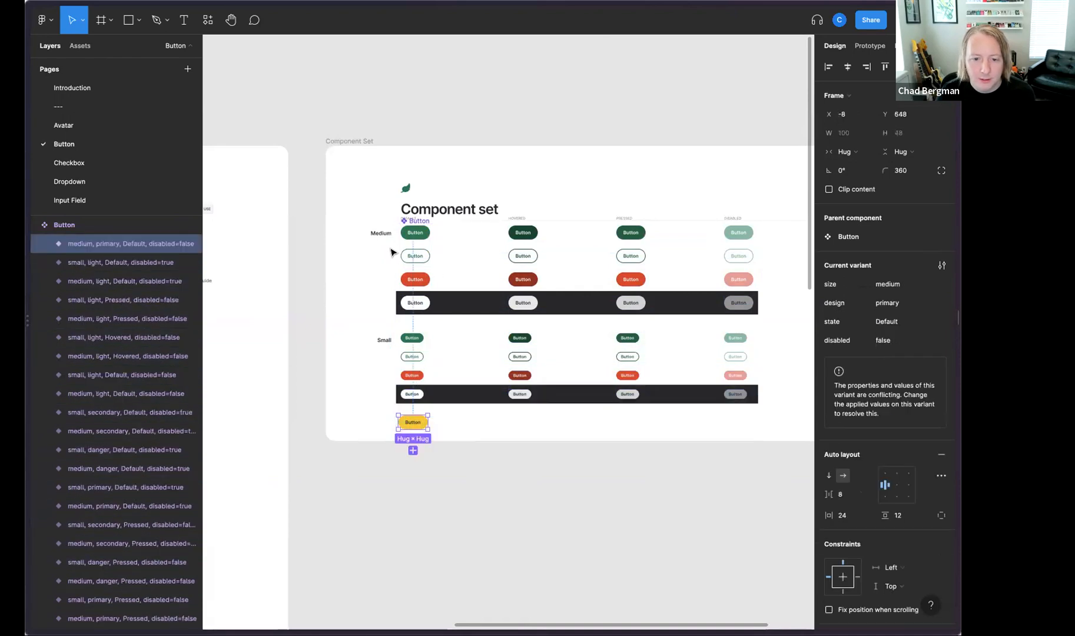
{"action": "left_click_drag", "start_coordinate": [396, 223], "coordinate": [751, 318]}
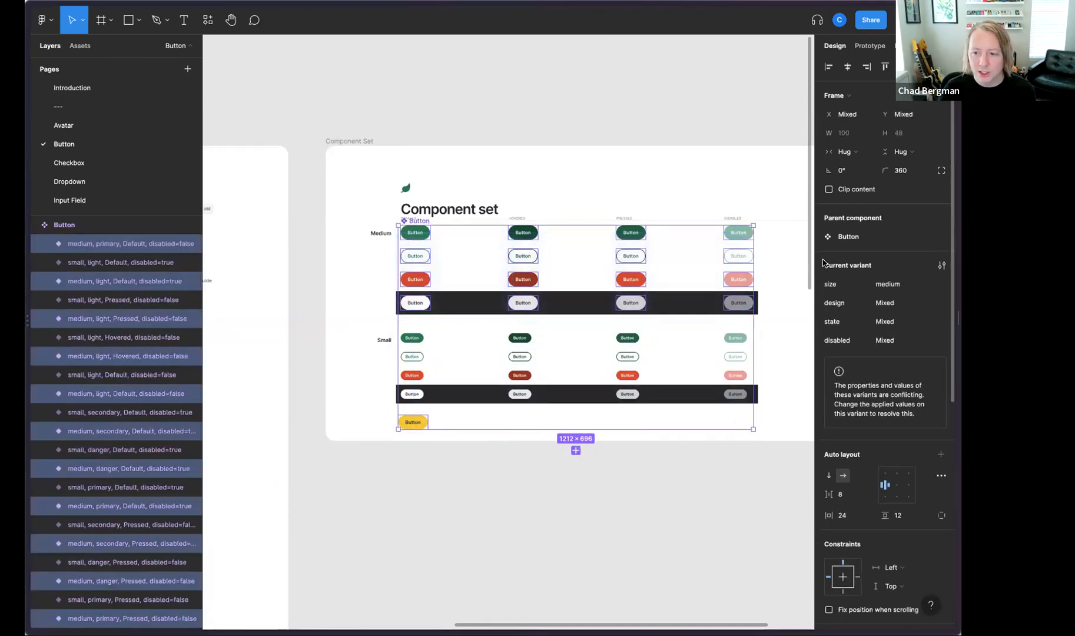
{"action": "left_click", "coordinate": [911, 517]}
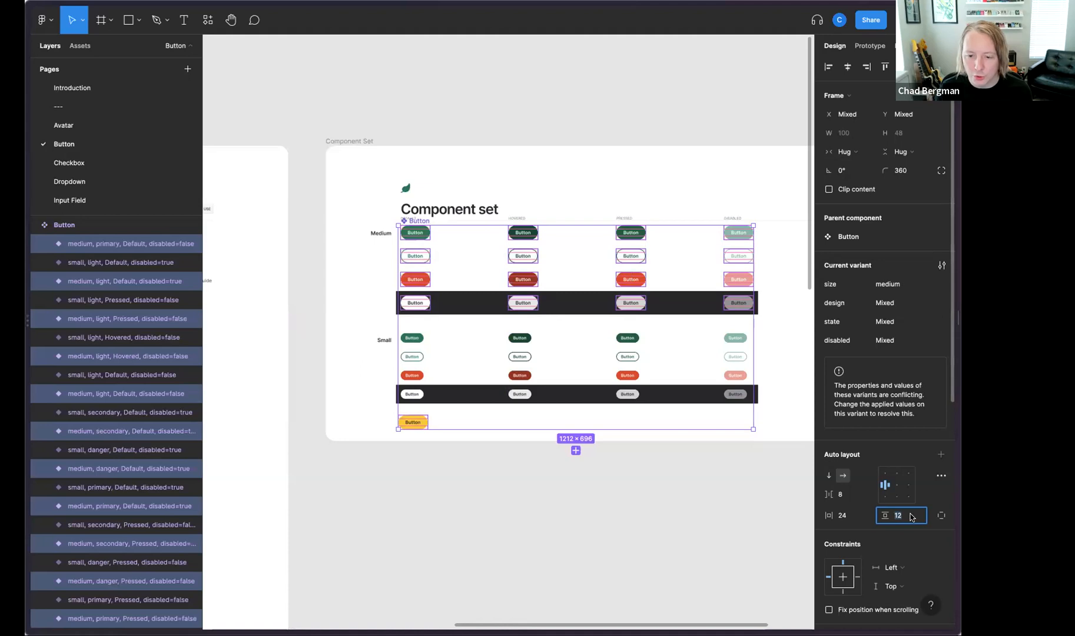
{"action": "type", "text": "16"}
{"action": "key", "text": "Return"}
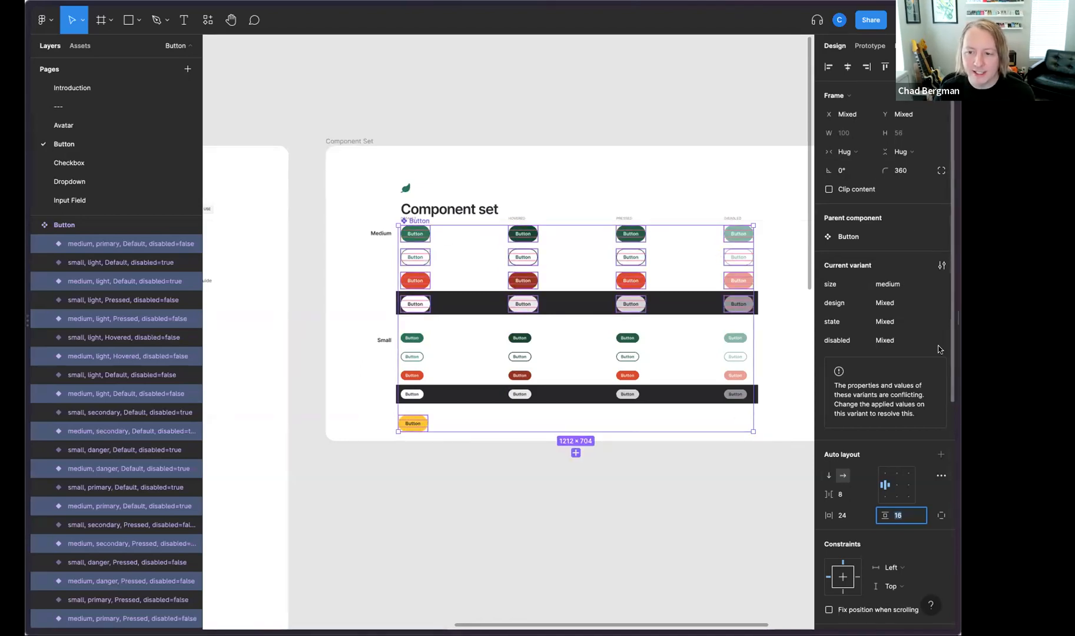
{"action": "left_click", "coordinate": [554, 534]}
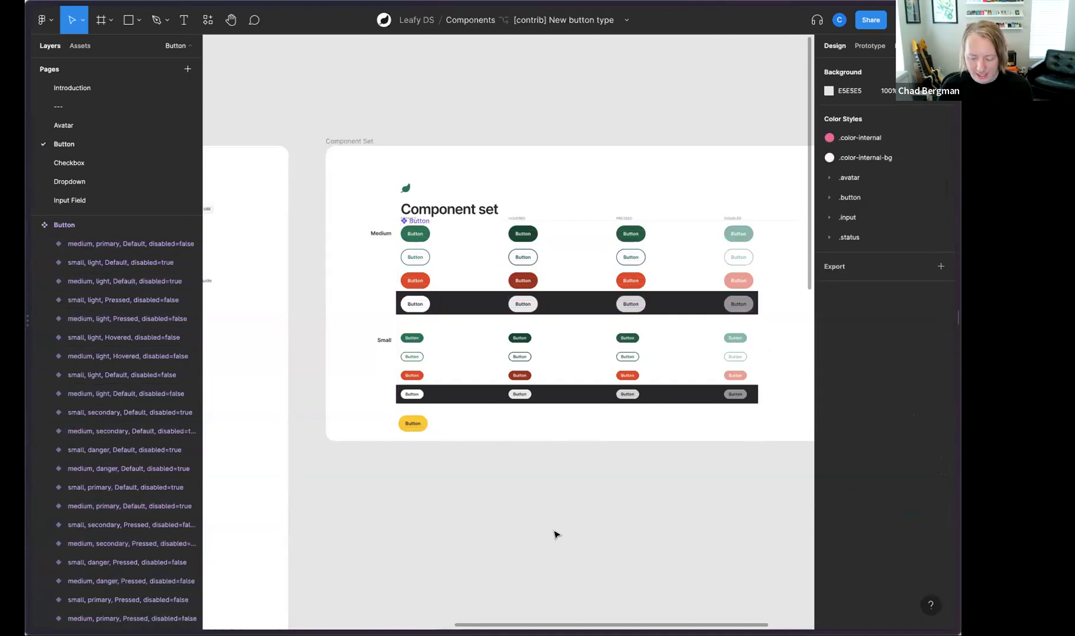
Step: Duplicate the yellow button variant and place the copy beside it in the Hovered column, at about X 352, Y 644
{"action": "key", "text": "super+="}
{"action": "scroll", "coordinate": [554, 534], "scroll_direction": "left", "scroll_amount": 1}
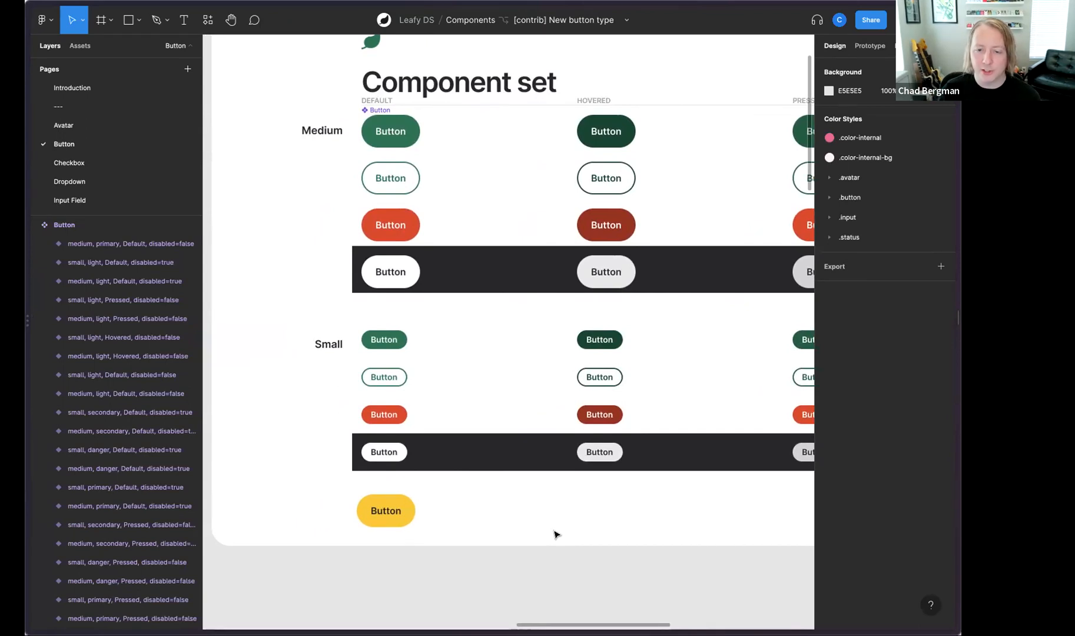
{"action": "left_click", "coordinate": [406, 523]}
{"action": "key", "text": "super+d"}
{"action": "left_click_drag", "start_coordinate": [406, 521], "coordinate": [619, 483]}
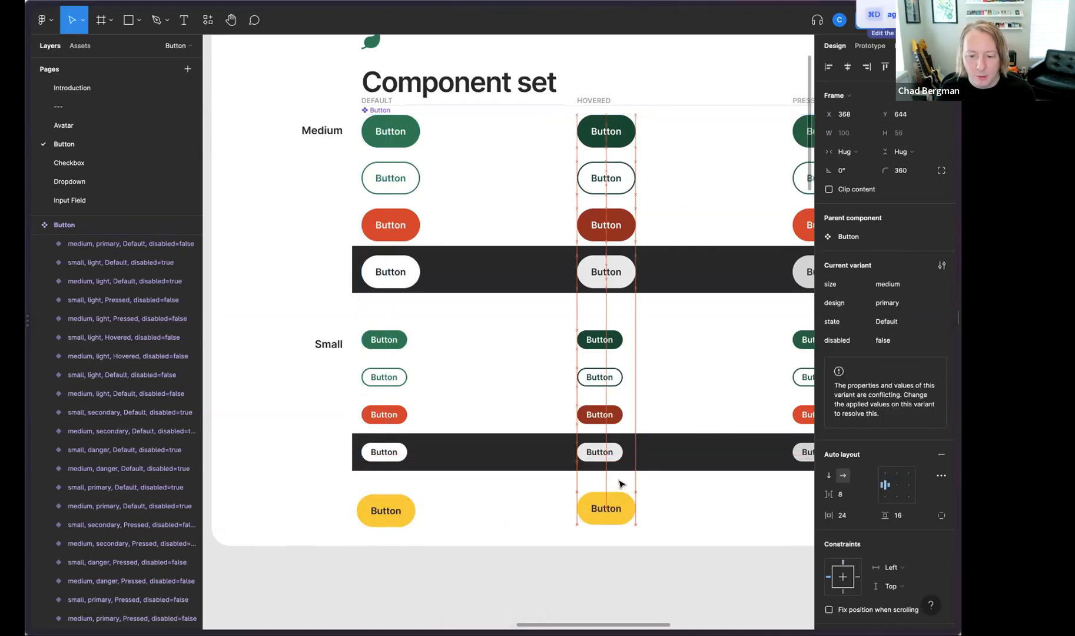
{"action": "scroll", "coordinate": [623, 478], "scroll_direction": "right", "scroll_amount": 2}
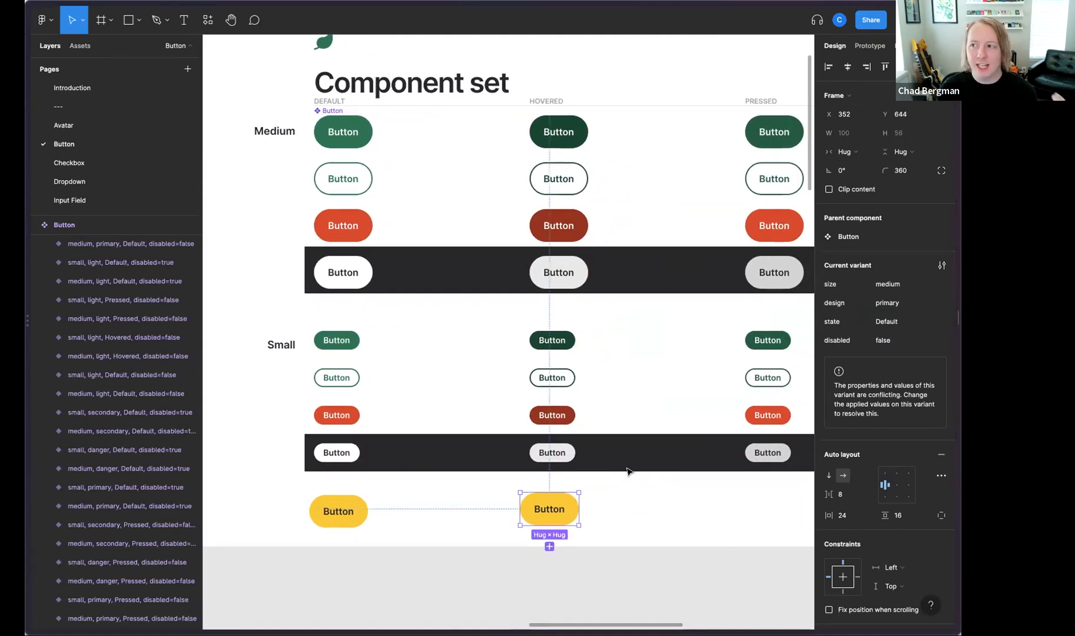
{"action": "left_click", "coordinate": [431, 584]}
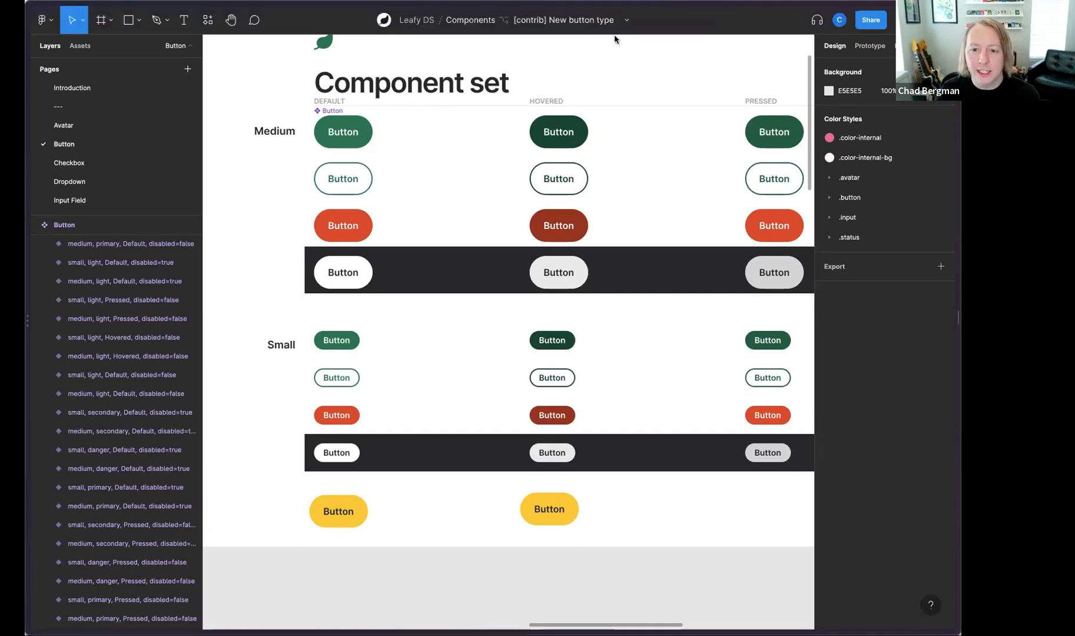
Step: Review the branch's changes and open the before-and-after comparison of the Button component
{"action": "left_click", "coordinate": [626, 21]}
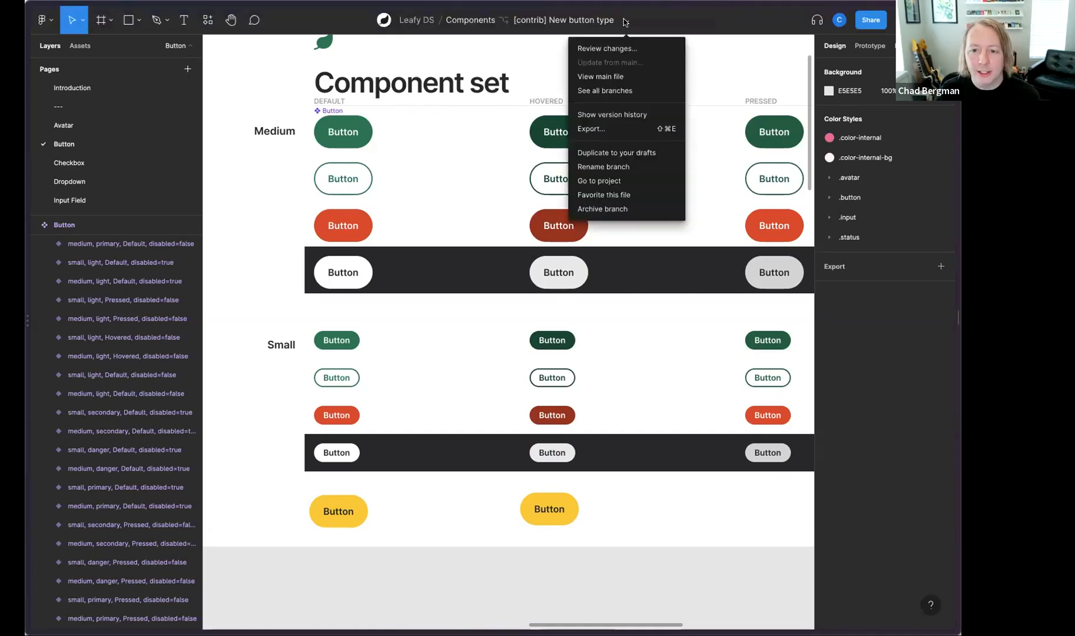
{"action": "left_click", "coordinate": [607, 48]}
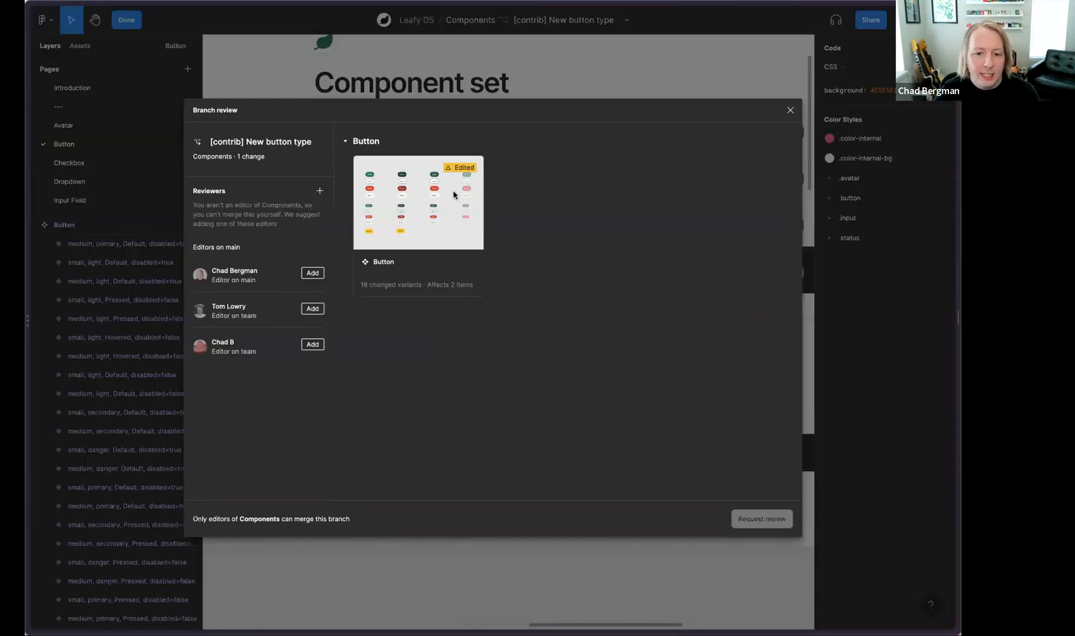
{"action": "left_click", "coordinate": [423, 213]}
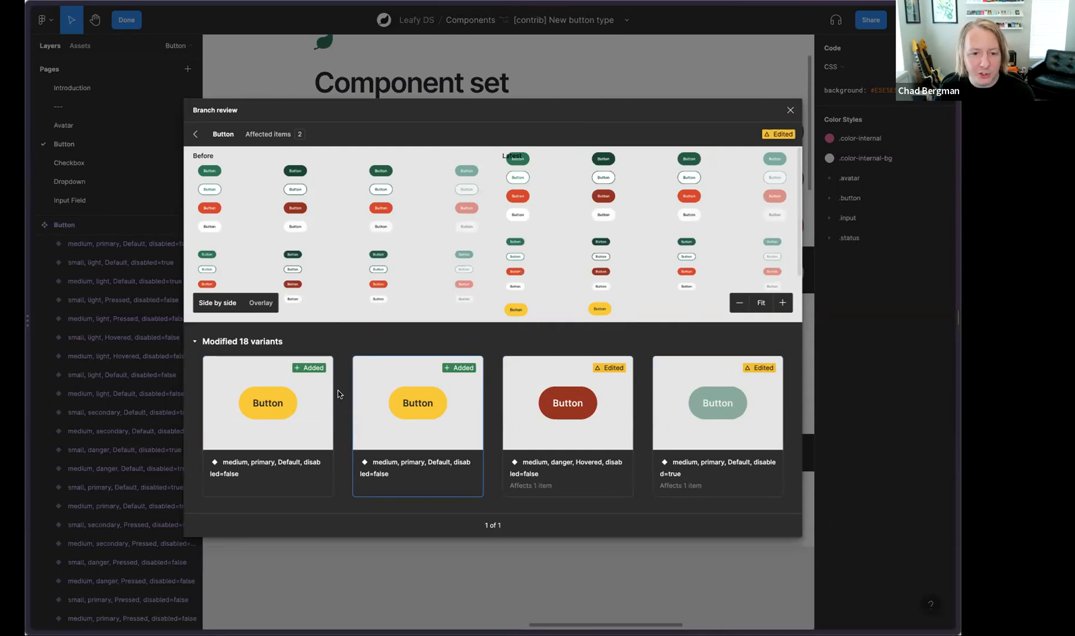
Step: Return to the branch overview and add two reviewers: a suggested team editor and another team member found by searching their first name
{"action": "left_click", "coordinate": [196, 134]}
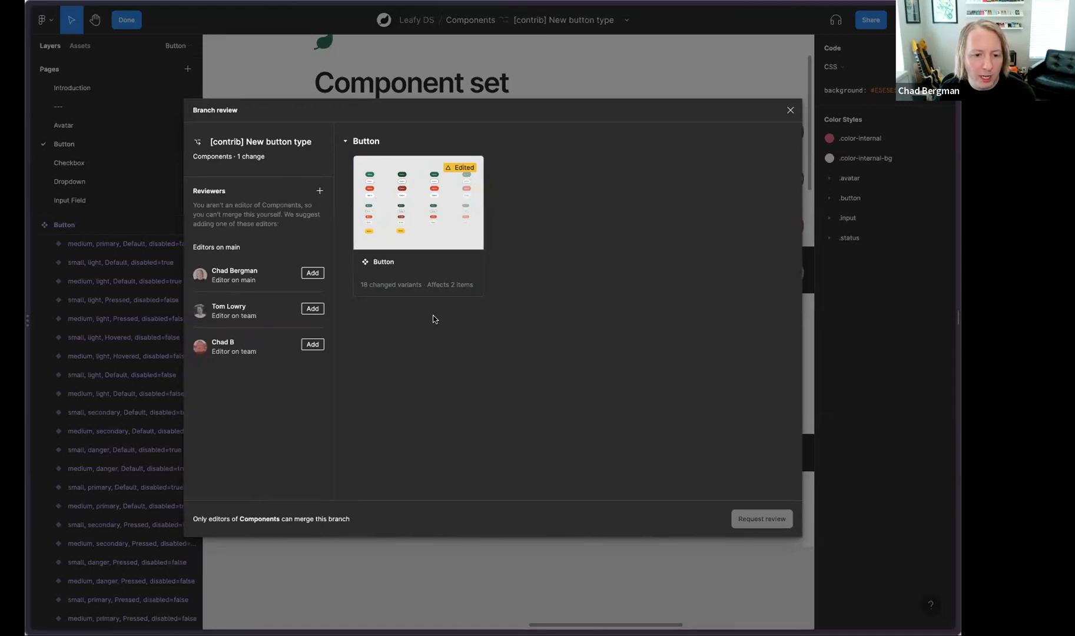
{"action": "left_click", "coordinate": [313, 309]}
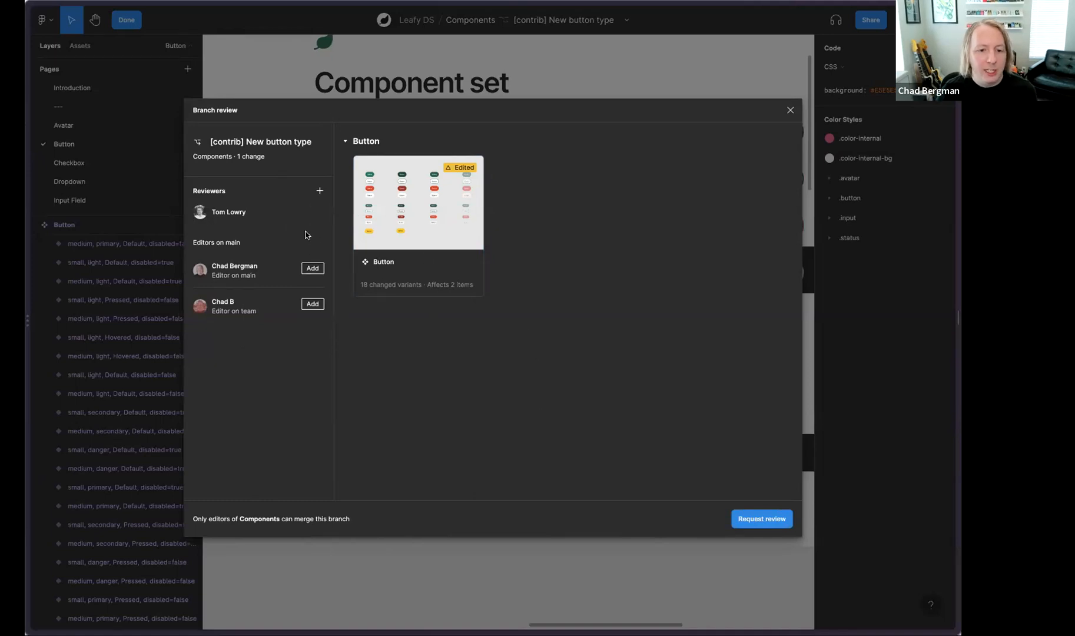
{"action": "left_click", "coordinate": [320, 191]}
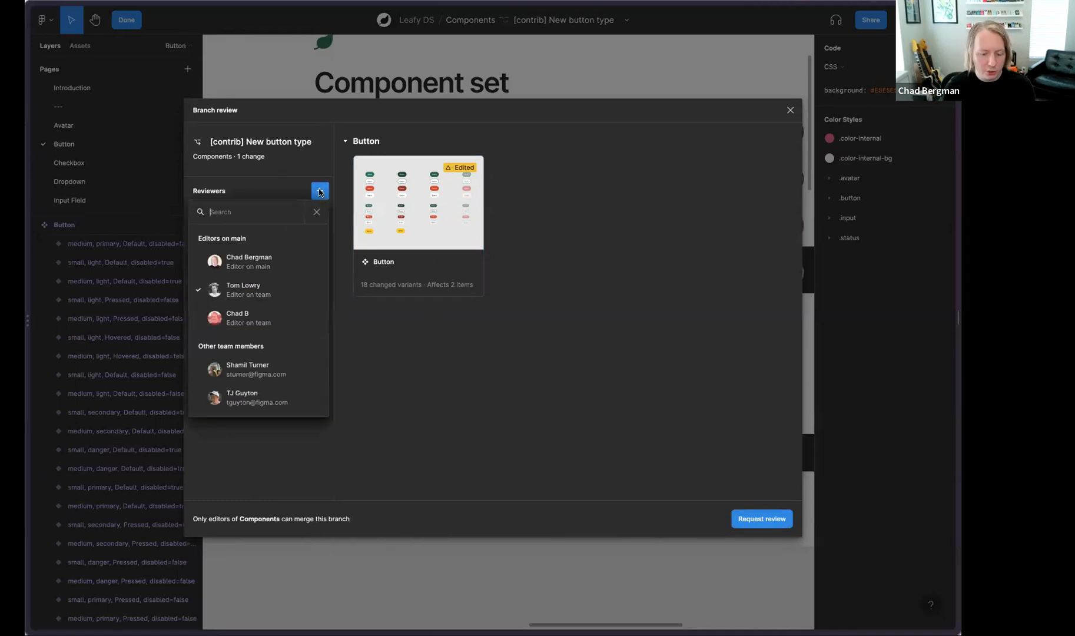
{"action": "type", "text": "clara"}
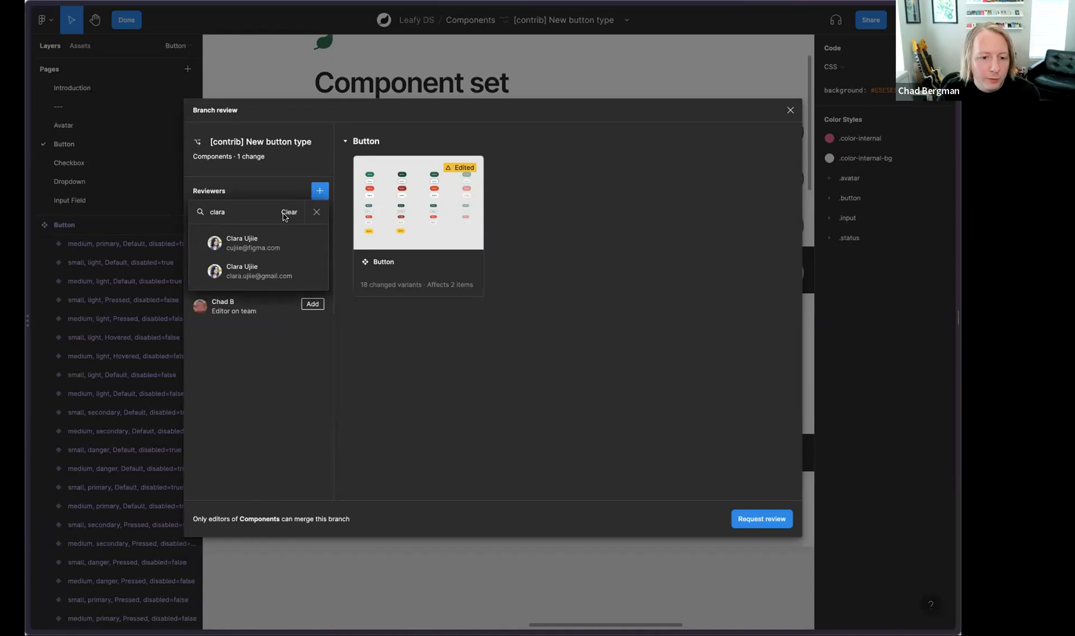
{"action": "left_click", "coordinate": [264, 240]}
{"action": "left_click", "coordinate": [618, 371]}
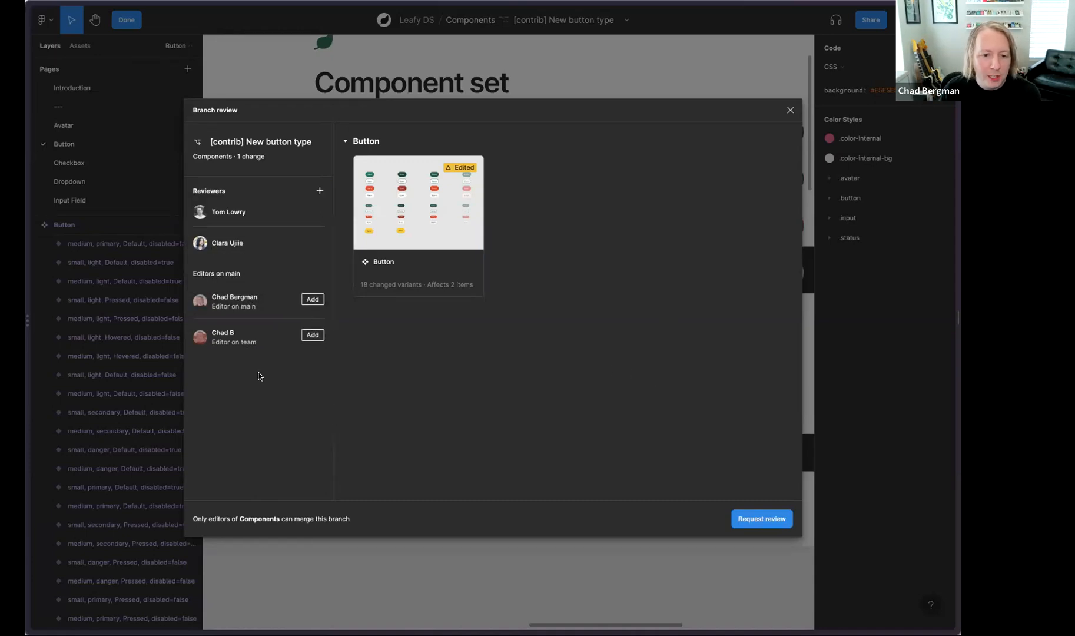
Step: Request a review from both reviewers with the context "Would like to contrib a new warning button type." and close the branch review
{"action": "left_click", "coordinate": [761, 519]}
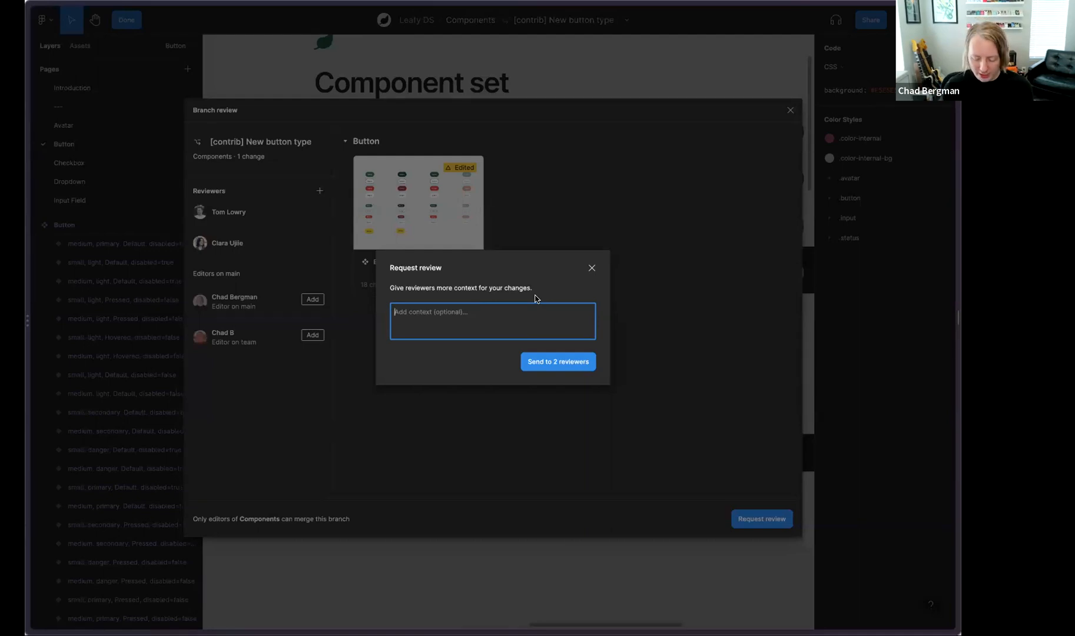
{"action": "type", "text": "Would like to contri"}
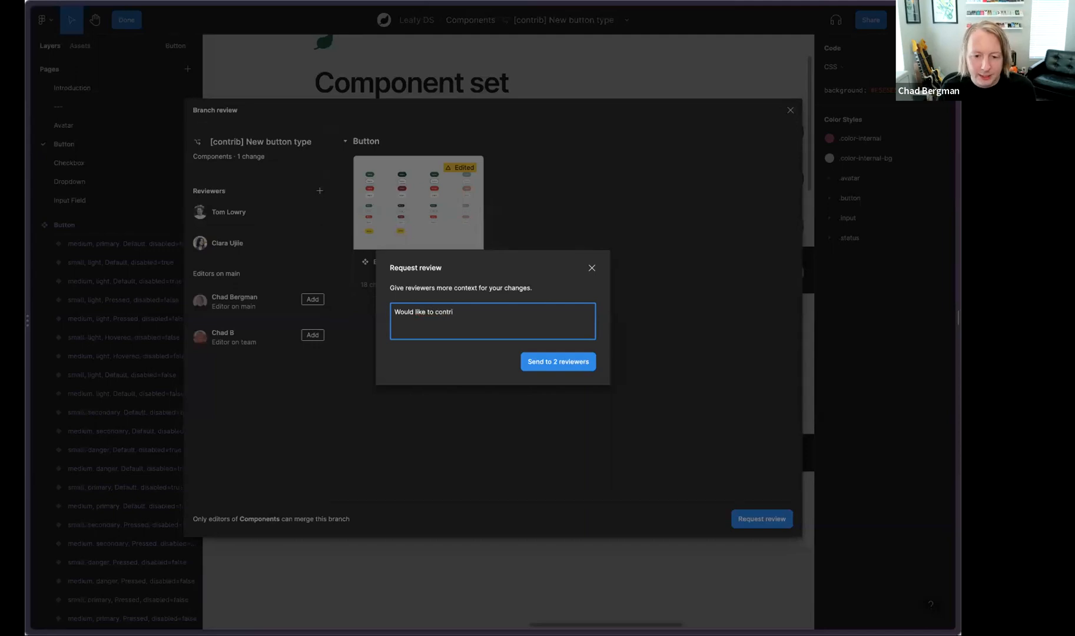
{"action": "type", "text": "b a new warning button type"}
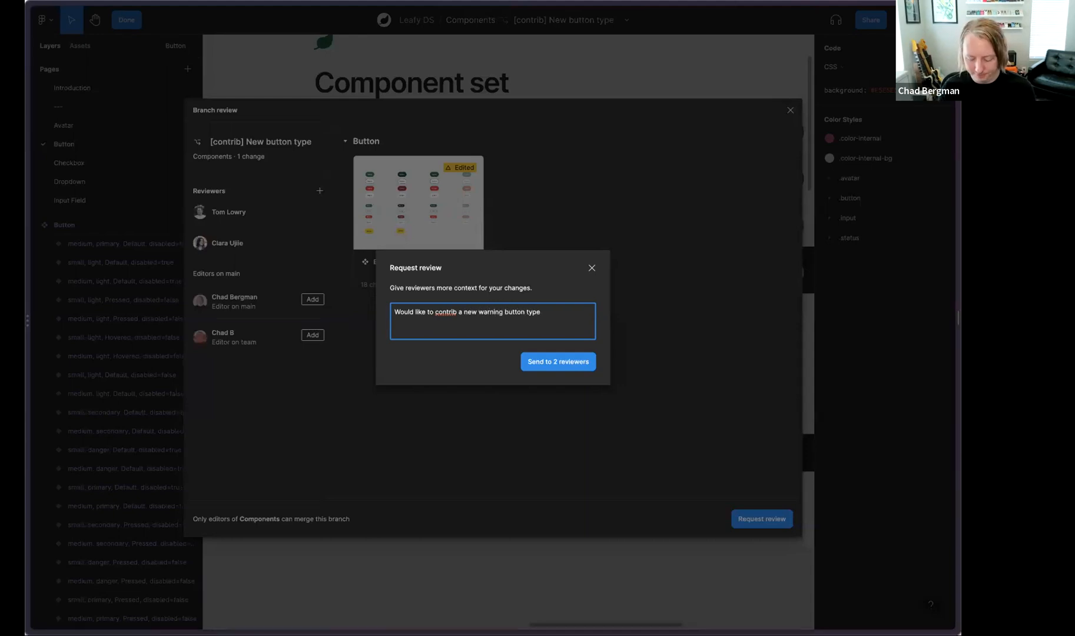
{"action": "left_click", "coordinate": [555, 362]}
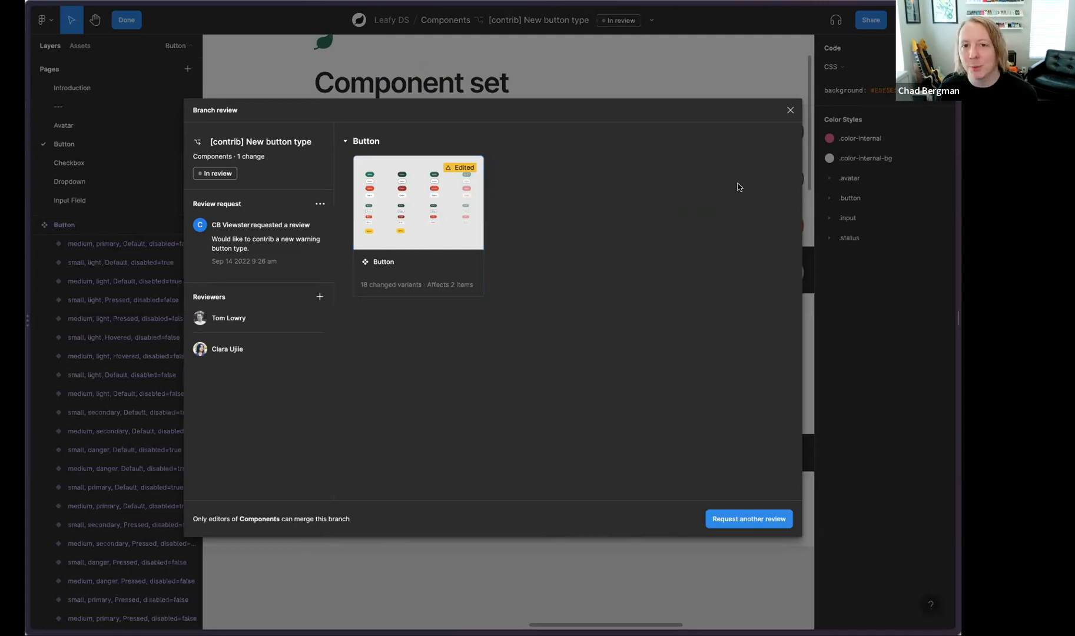
{"action": "left_click", "coordinate": [789, 110]}
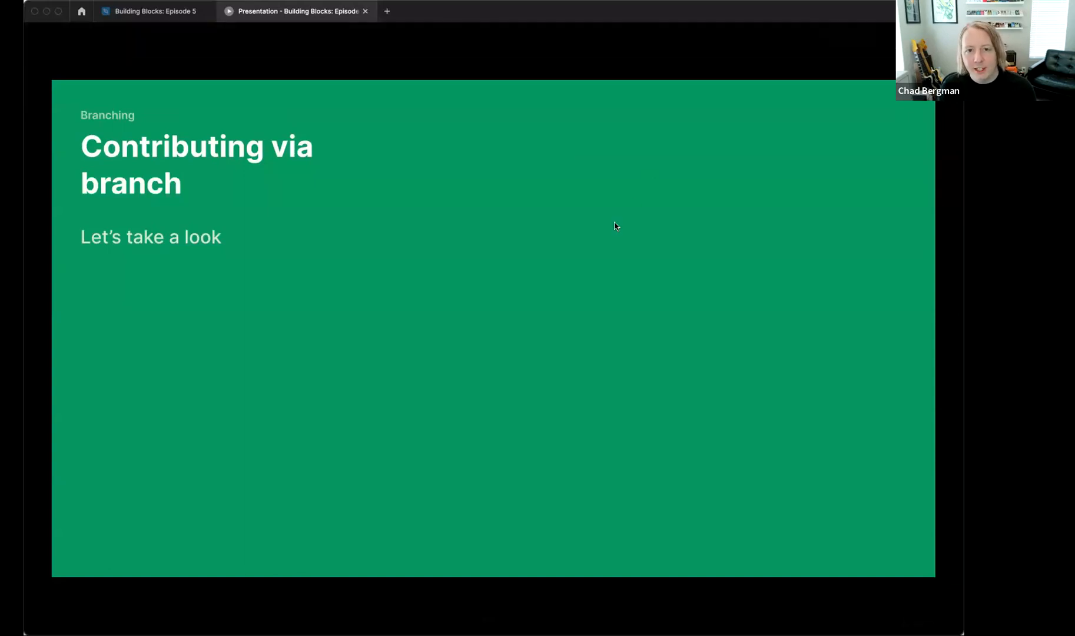
{"action": "key", "text": "Right"}
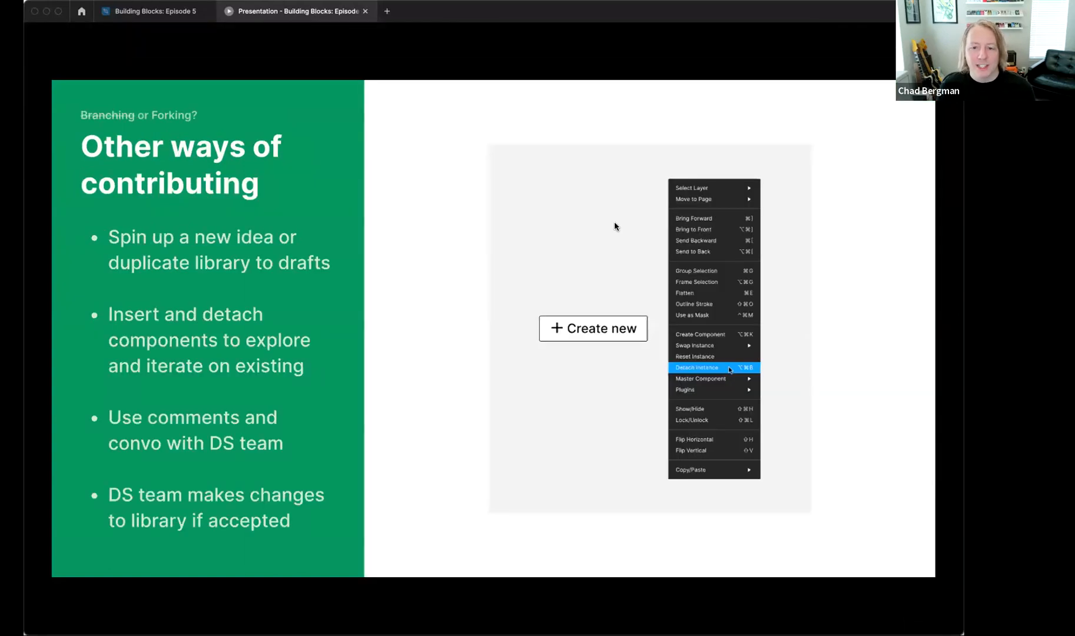
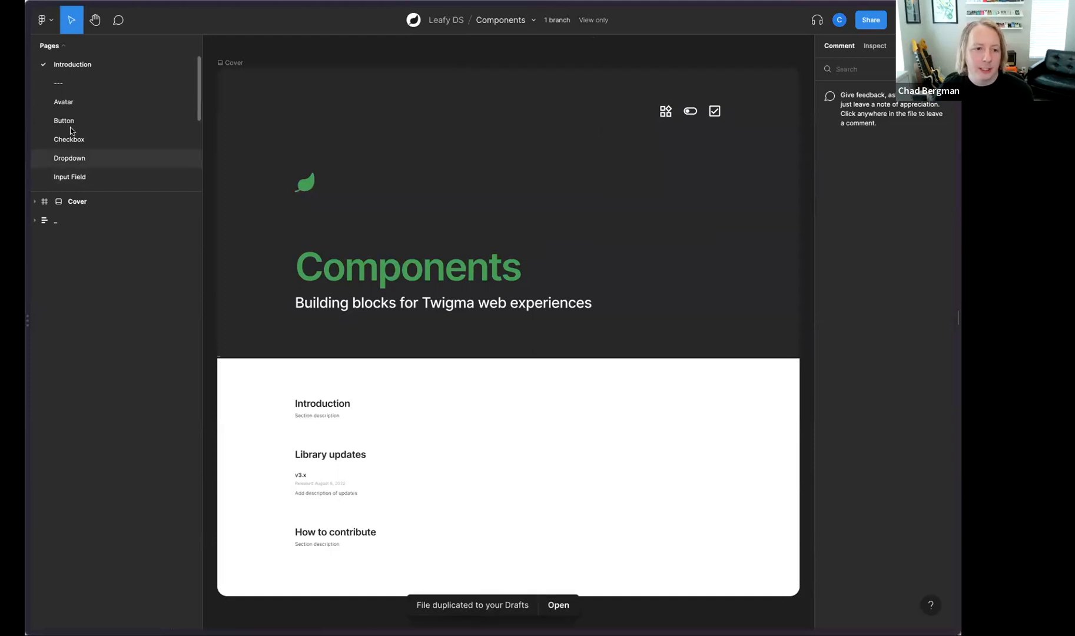
Step: Open the duplicated Components (Copy) file from Drafts and bring up the component set on its Button page
{"action": "left_click", "coordinate": [557, 605]}
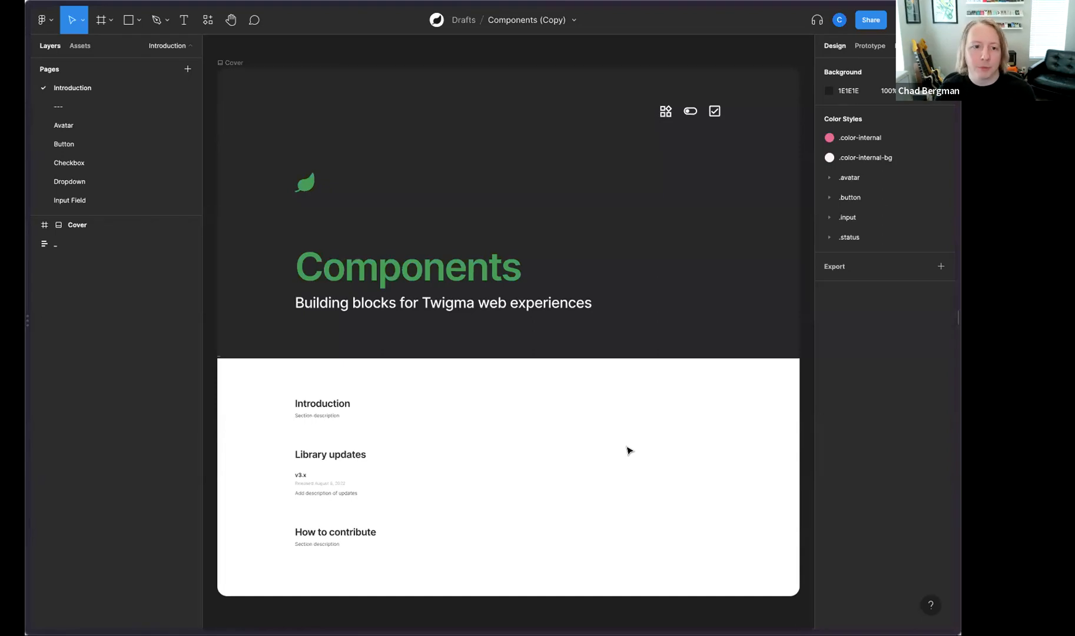
{"action": "left_click", "coordinate": [59, 146]}
{"action": "scroll", "coordinate": [516, 365], "scroll_direction": "up", "scroll_amount": 3}
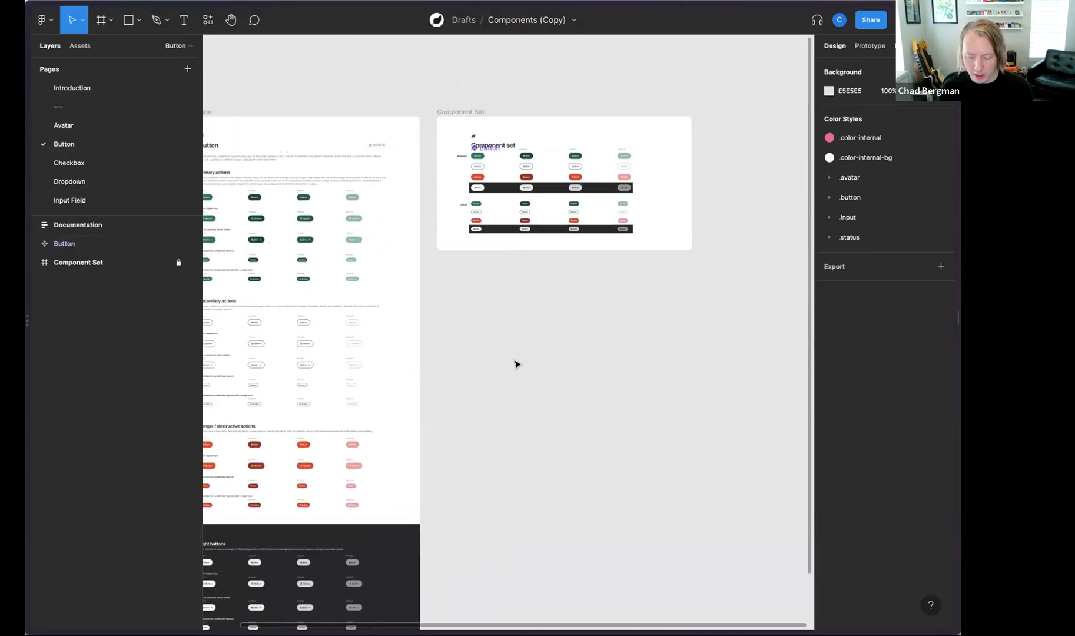
{"action": "scroll", "coordinate": [516, 365], "scroll_direction": "up", "scroll_amount": 3}
{"action": "scroll", "coordinate": [516, 363], "scroll_direction": "up", "scroll_amount": 5}
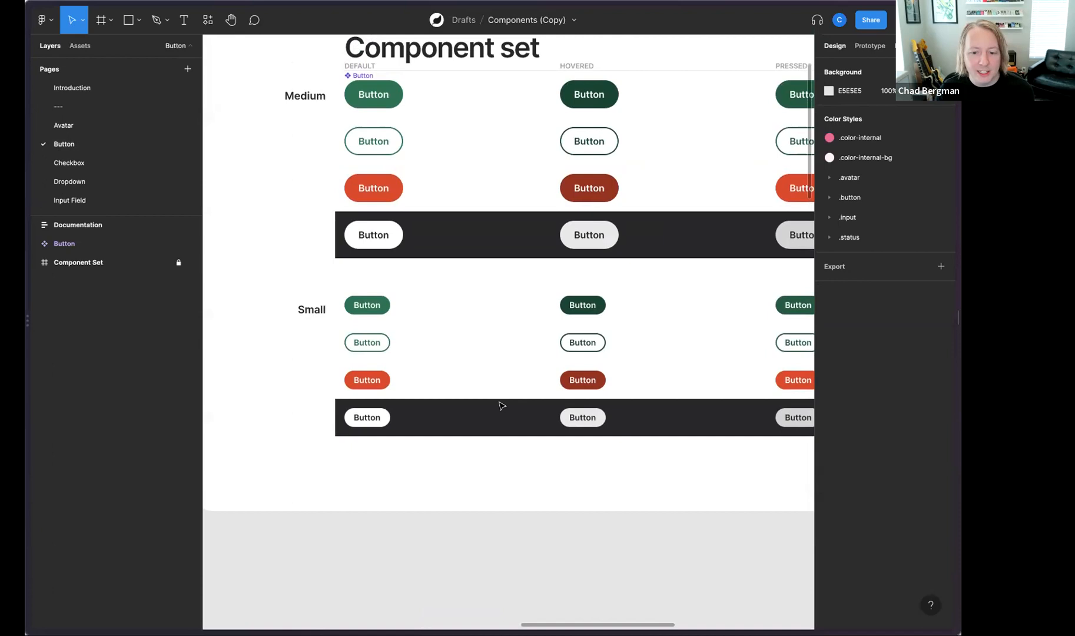
Step: Add a new variant to the Button component set and place it below the small light button at X -8, Y 640
{"action": "left_click", "coordinate": [417, 103]}
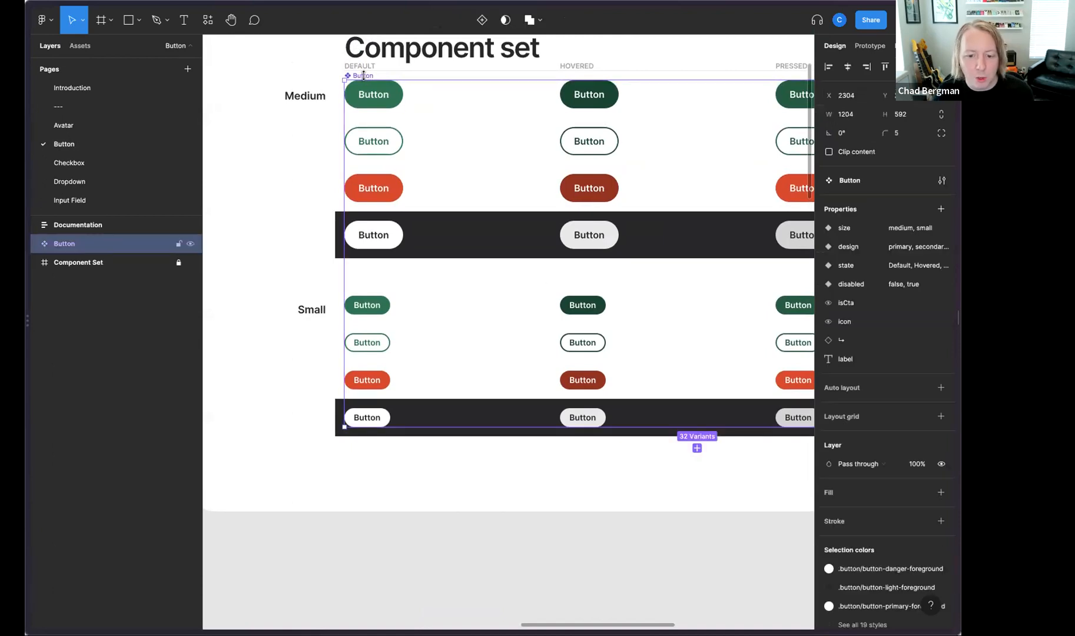
{"action": "left_click", "coordinate": [697, 448]}
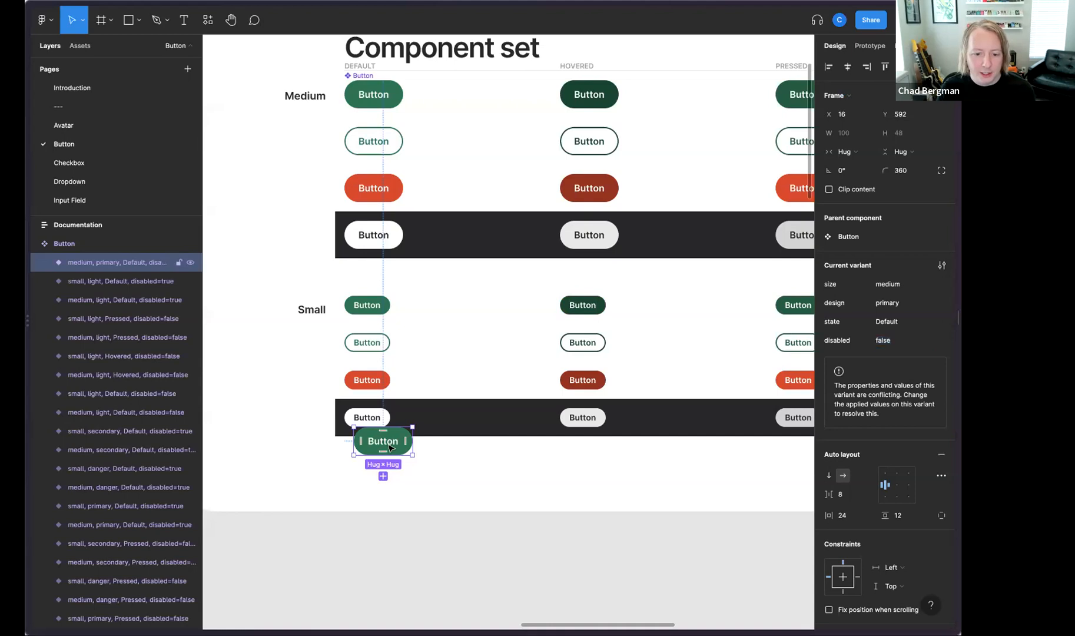
{"action": "left_click_drag", "start_coordinate": [390, 435], "coordinate": [389, 449]}
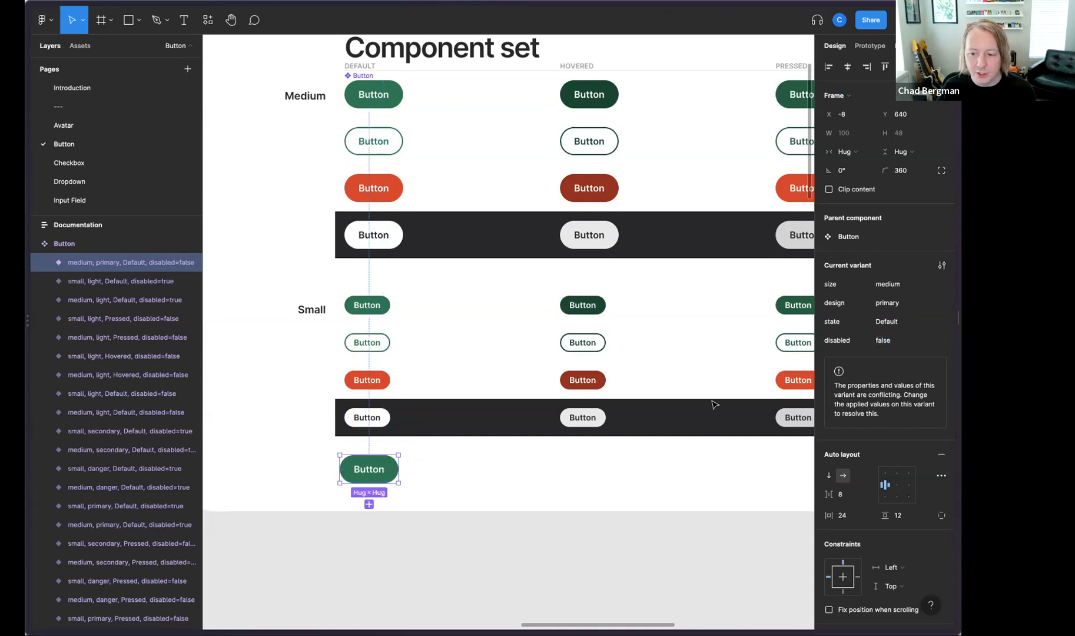
Step: Recolor the new button variant with the yellow .status/status-attention background style and a dark .button style for its label
{"action": "scroll", "coordinate": [915, 383], "scroll_direction": "down", "scroll_amount": 3}
{"action": "scroll", "coordinate": [916, 382], "scroll_direction": "down", "scroll_amount": 3}
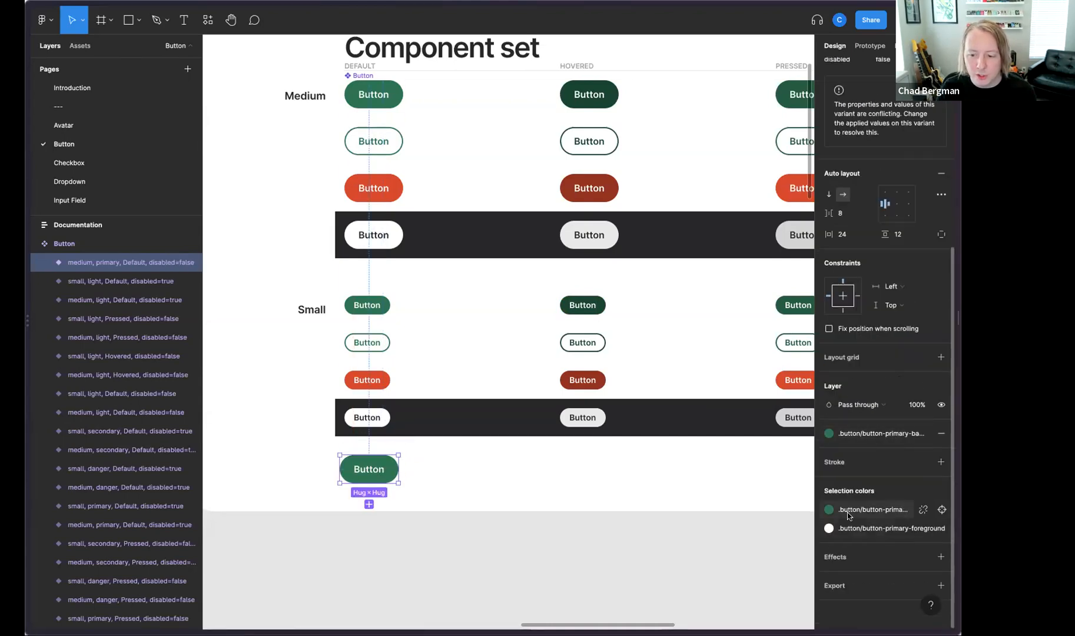
{"action": "left_click", "coordinate": [829, 509]}
{"action": "scroll", "coordinate": [740, 559], "scroll_direction": "down", "scroll_amount": 5}
{"action": "scroll", "coordinate": [740, 500], "scroll_direction": "up", "scroll_amount": 2}
{"action": "left_click", "coordinate": [739, 500]}
{"action": "left_click", "coordinate": [881, 509]}
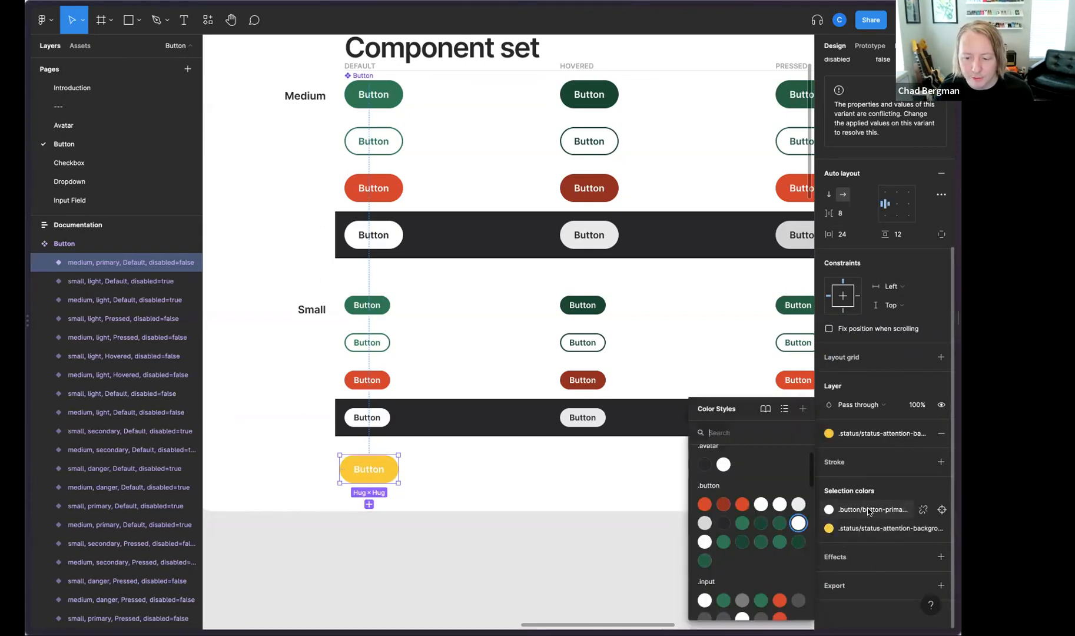
{"action": "left_click", "coordinate": [723, 523]}
{"action": "left_click", "coordinate": [546, 484]}
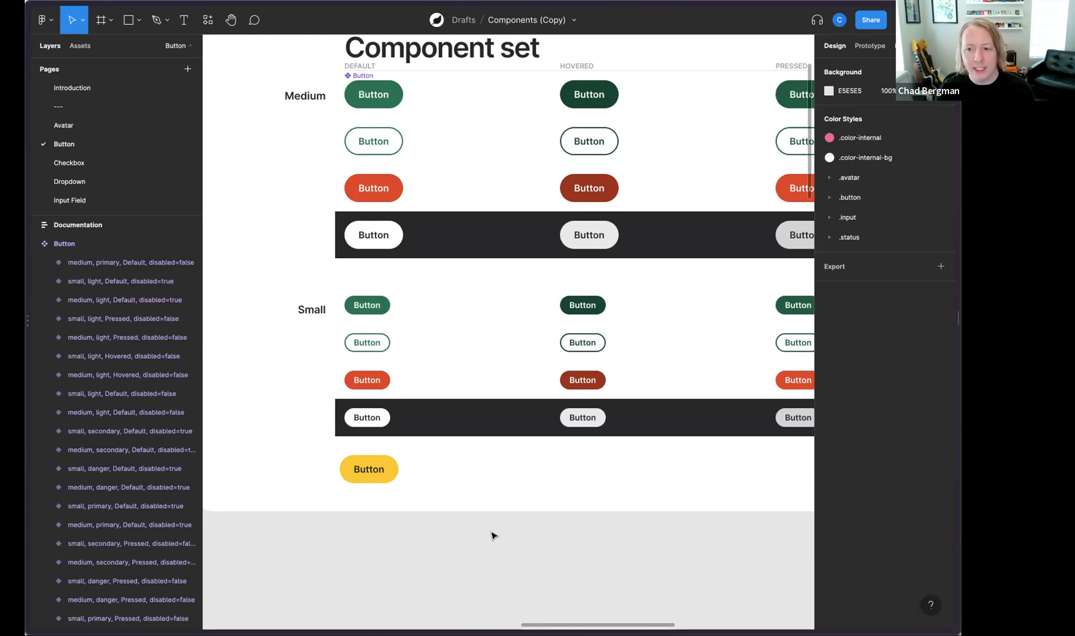
Step: Share the Components (Copy) file with two team members found by search, inviting both with "can view" access
{"action": "left_click", "coordinate": [863, 22]}
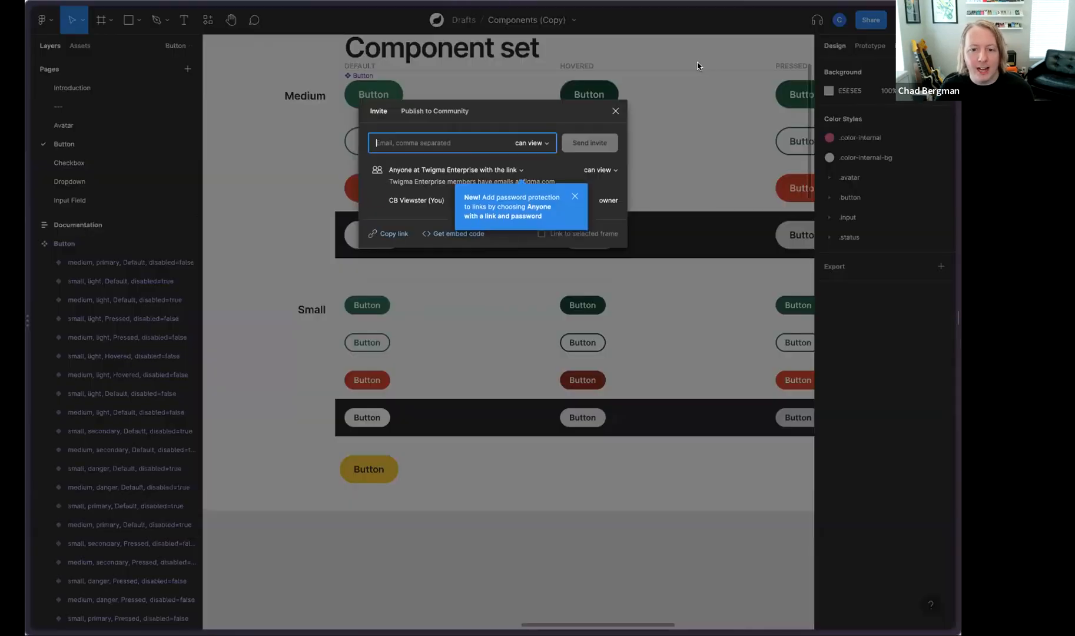
{"action": "left_click", "coordinate": [574, 193]}
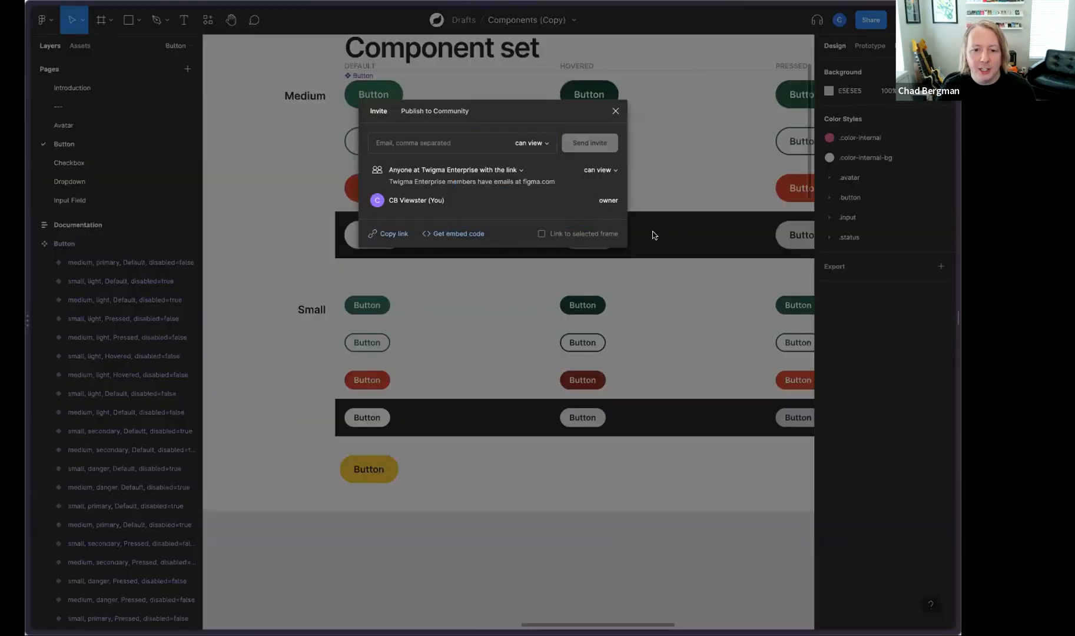
{"action": "left_click", "coordinate": [415, 144]}
{"action": "type", "text": "tlow"}
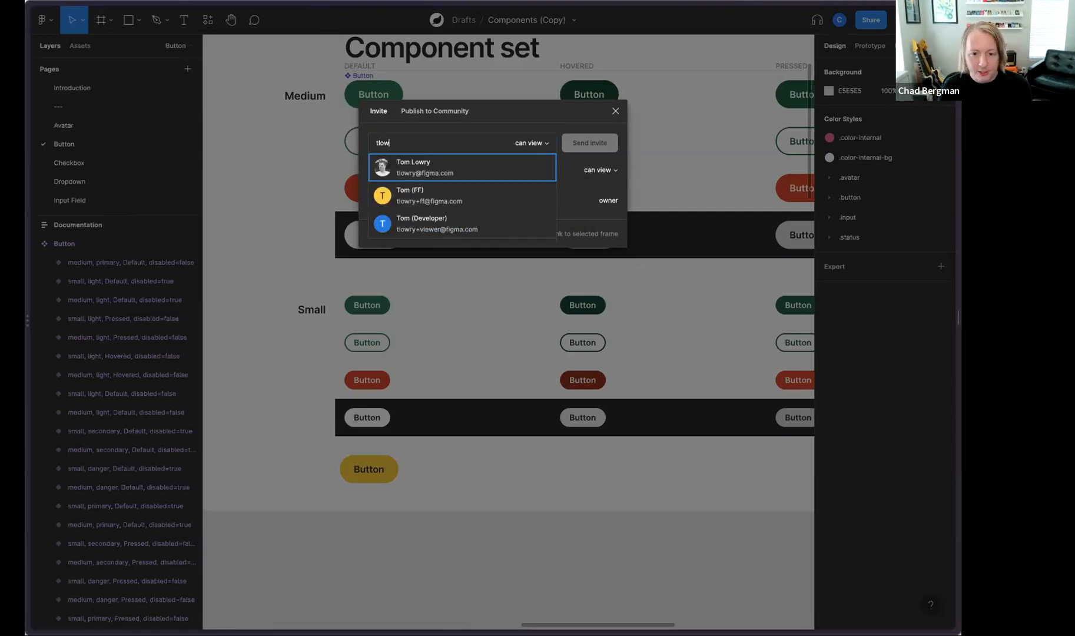
{"action": "left_click", "coordinate": [390, 171]}
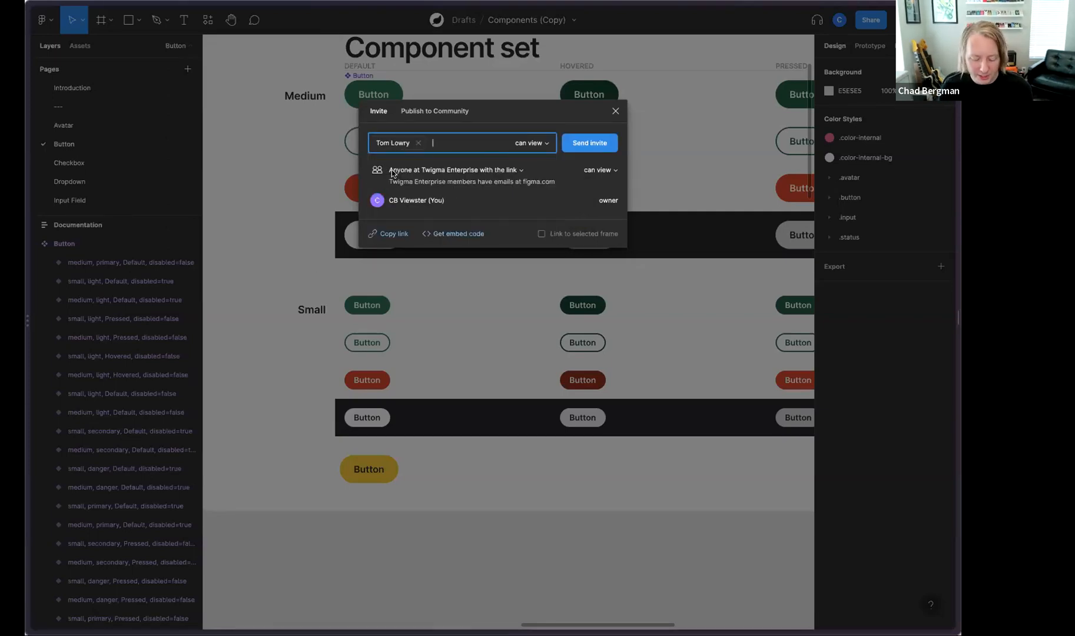
{"action": "type", "text": "@c"}
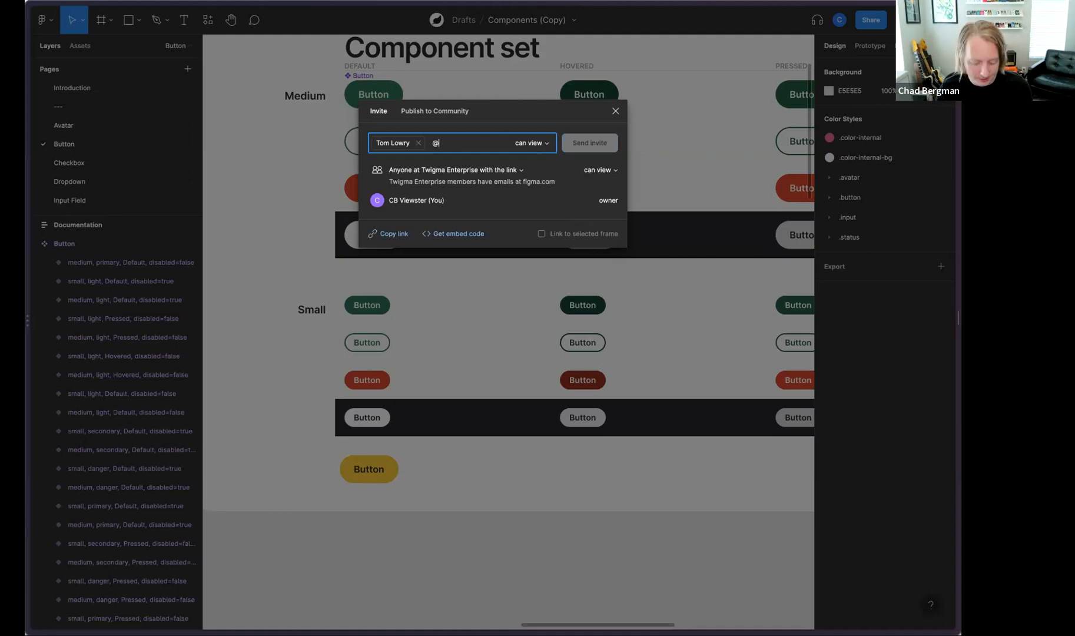
{"action": "key", "text": "BackSpace"}
{"action": "type", "text": "clara"}
{"action": "left_click", "coordinate": [406, 171]}
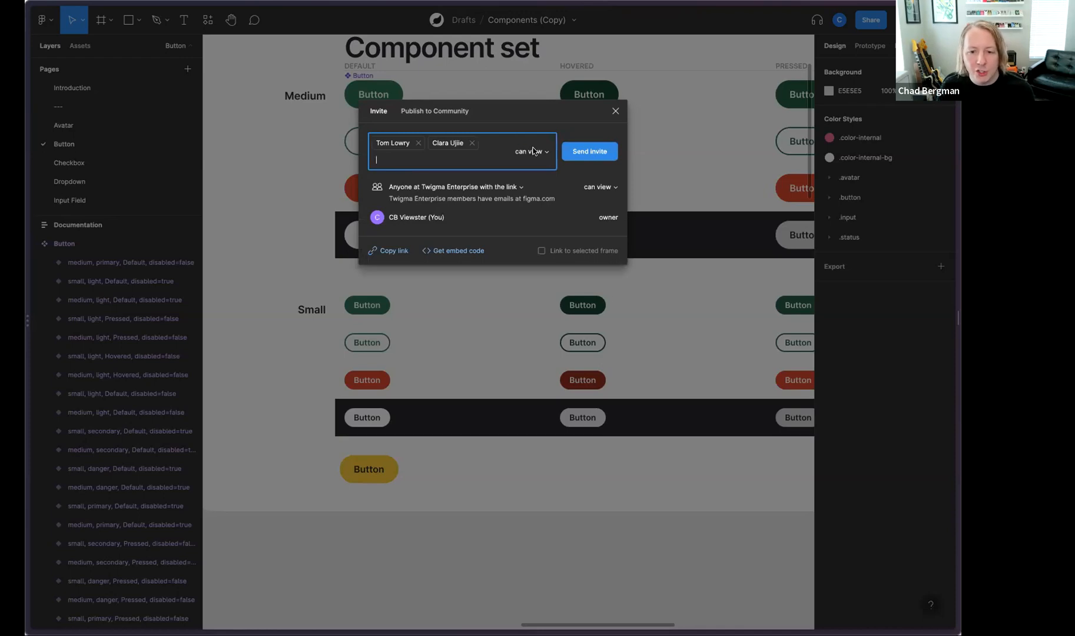
{"action": "left_click", "coordinate": [583, 152]}
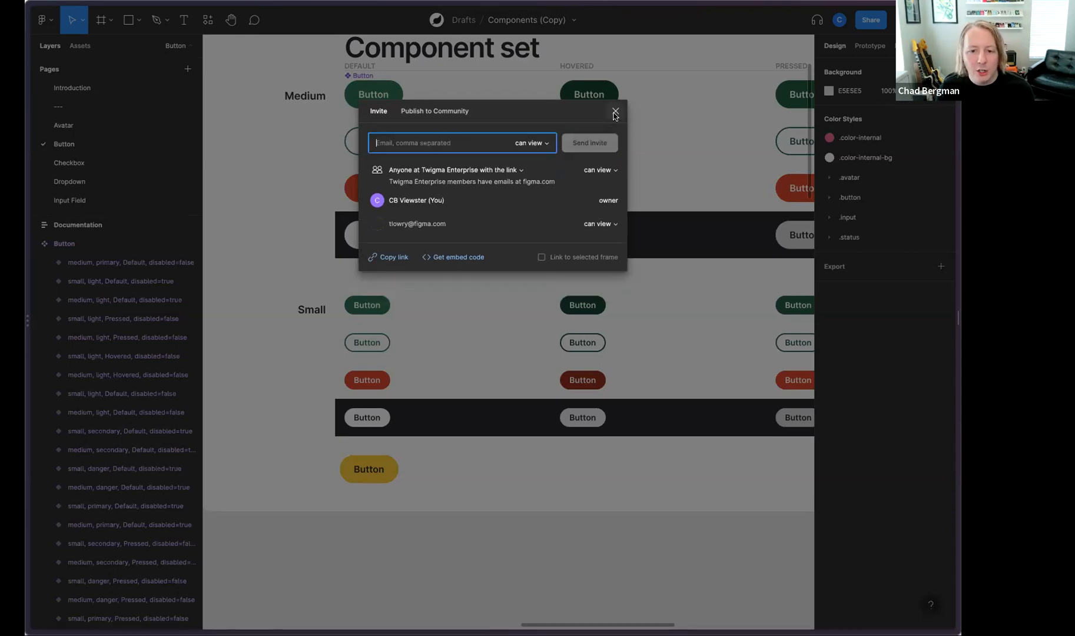
{"action": "left_click", "coordinate": [615, 112]}
Step: Start a comment beside the yellow button reading "Would like to include this new button in the library!"
{"action": "key", "text": "c"}
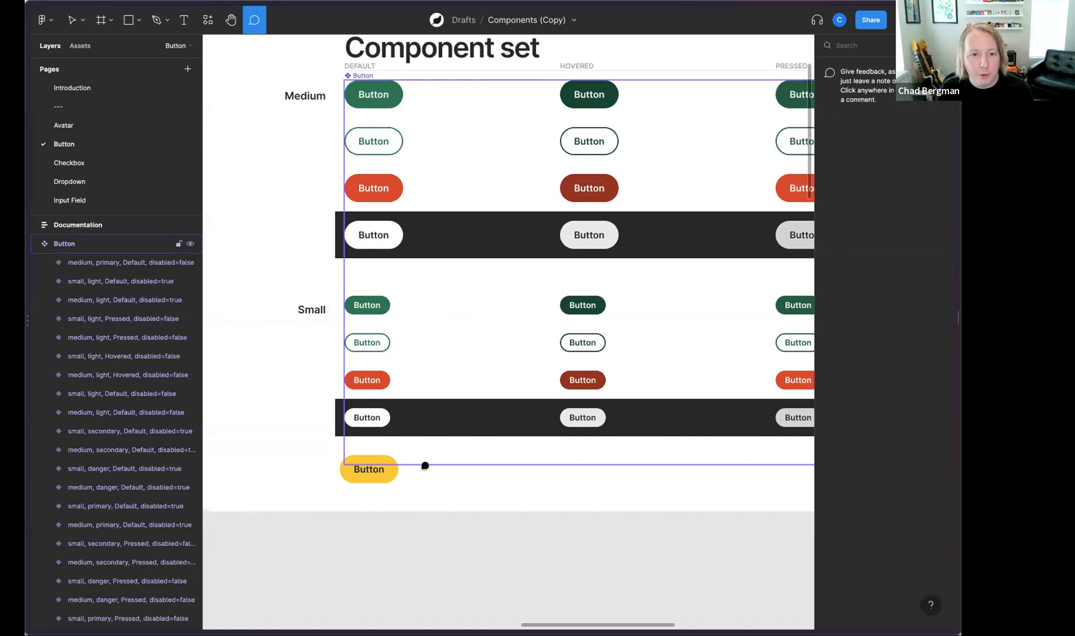
{"action": "left_click", "coordinate": [405, 461]}
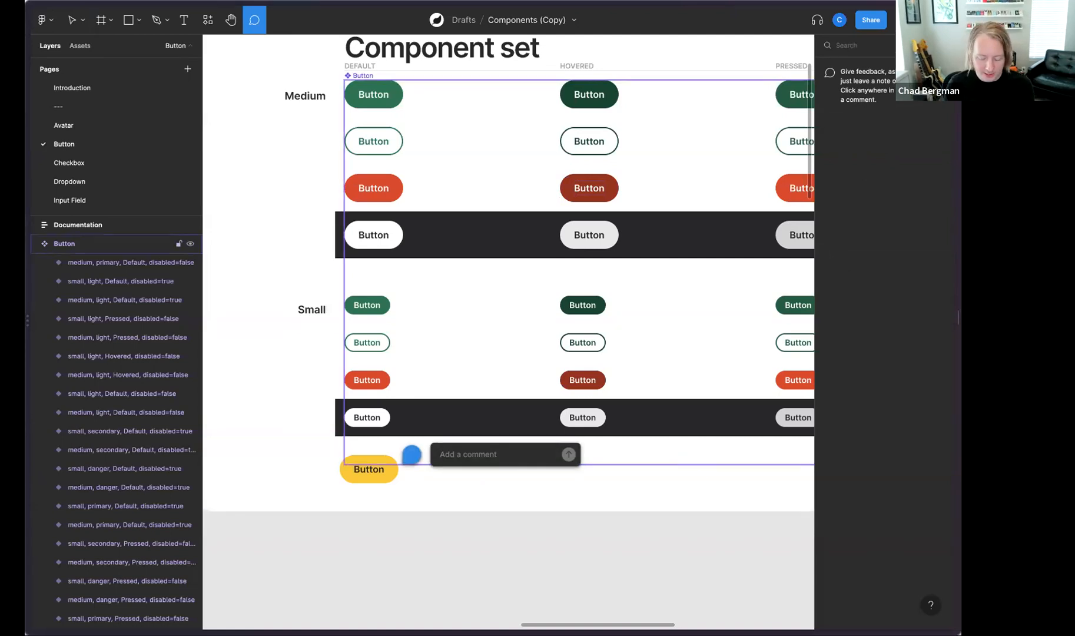
{"action": "type", "text": "Would like to includ"}
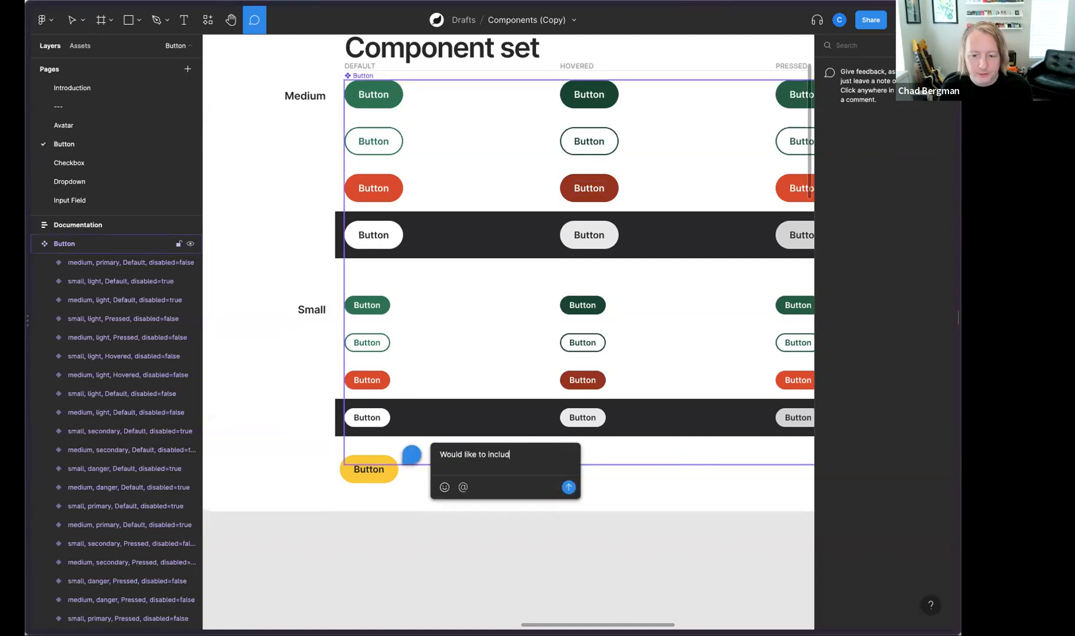
{"action": "type", "text": "e this new button in the library!"}
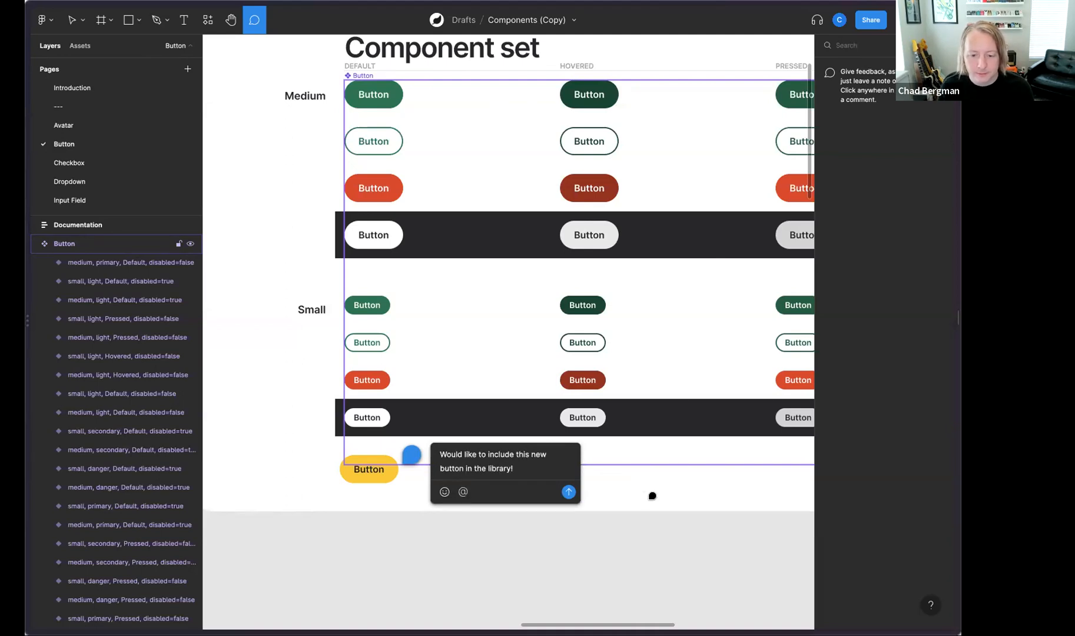
Step: Add a "cc:" line below the comment text mentioning both invited team members, and post the comment
{"action": "key", "text": "shift+Return"}
{"action": "key", "text": "shift+Return"}
{"action": "type", "text": "c"}
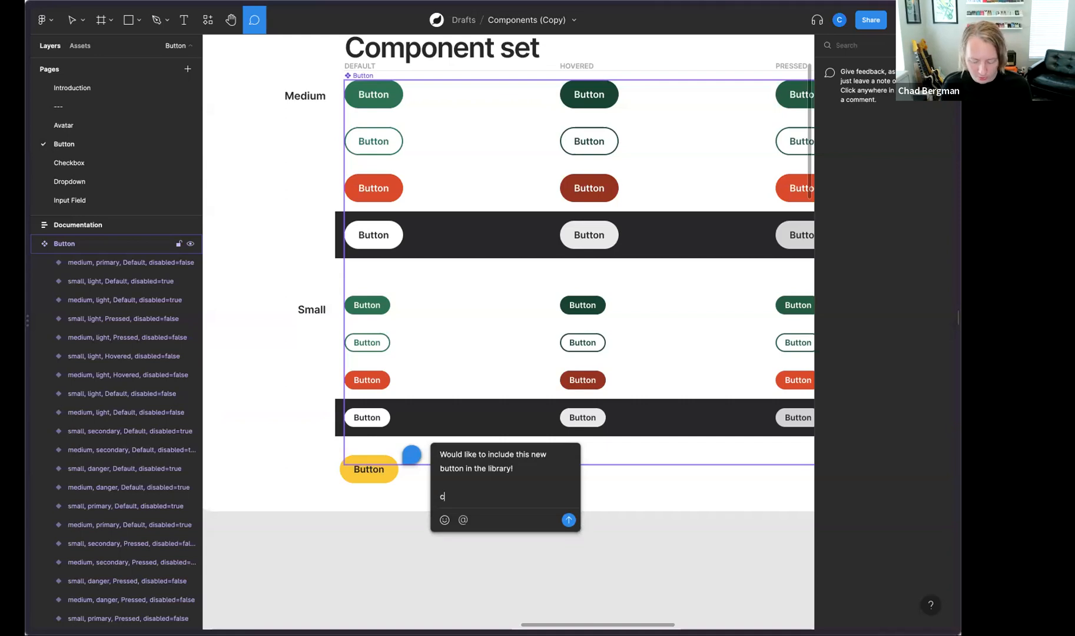
{"action": "type", "text": "c: @clara"}
{"action": "key", "text": "Return"}
{"action": "type", "text": "tom"}
{"action": "key", "text": "Return"}
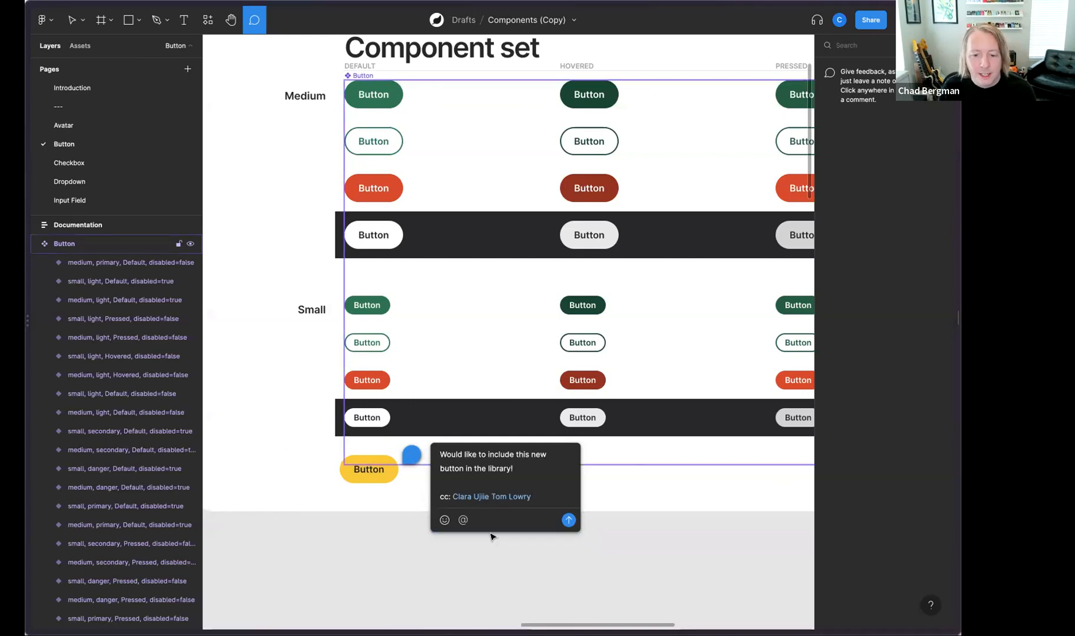
{"action": "left_click", "coordinate": [568, 519]}
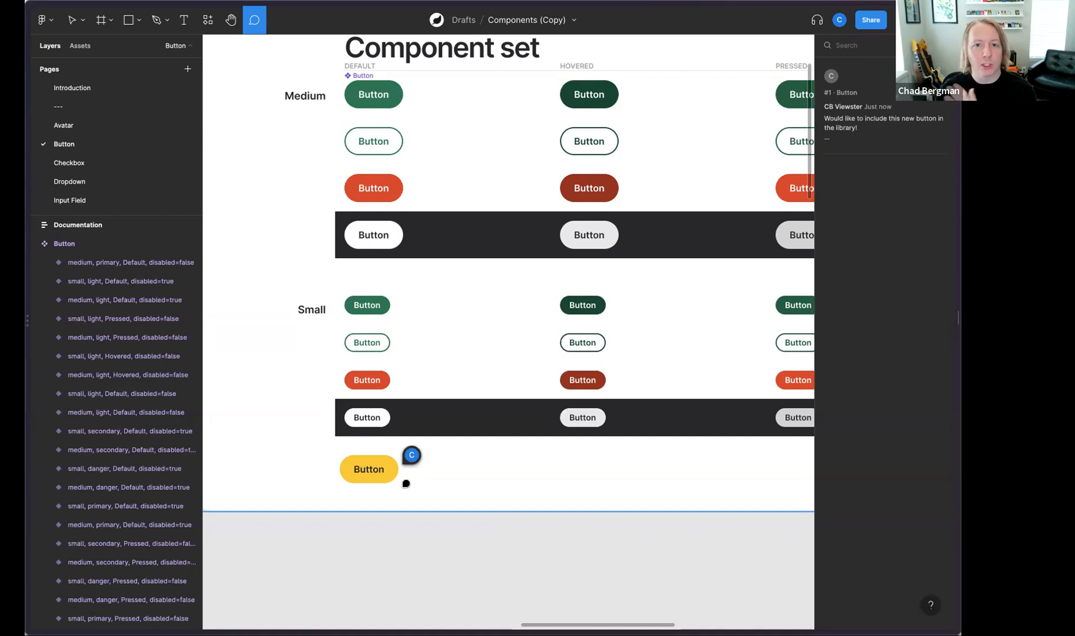
{"action": "key", "text": "v"}
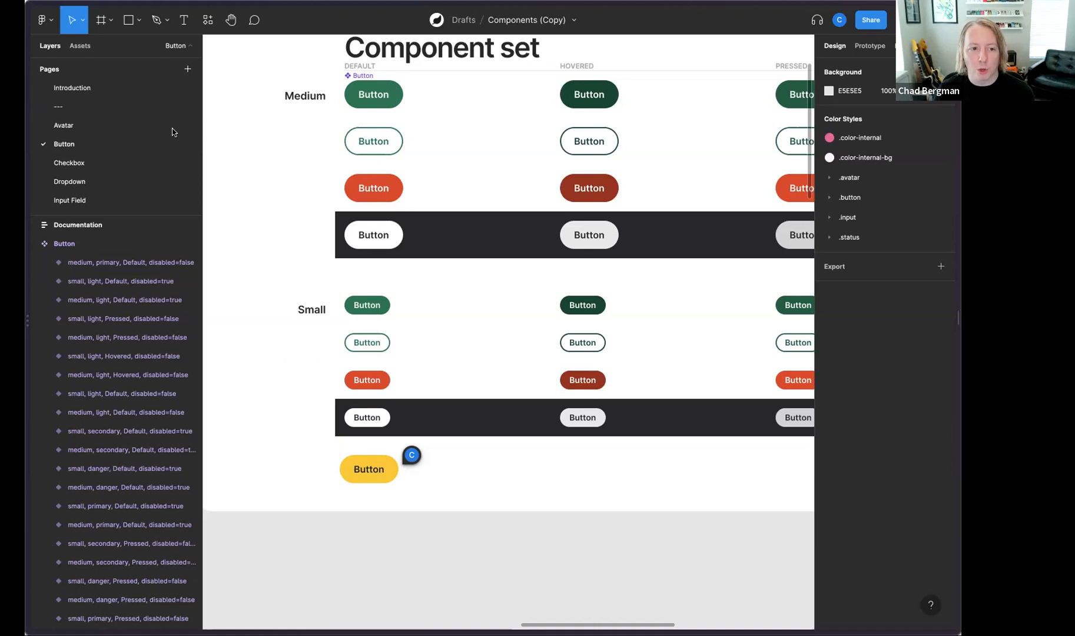
Step: Return to the Drafts file list and open the Scratchpad file
{"action": "left_click", "coordinate": [43, 20]}
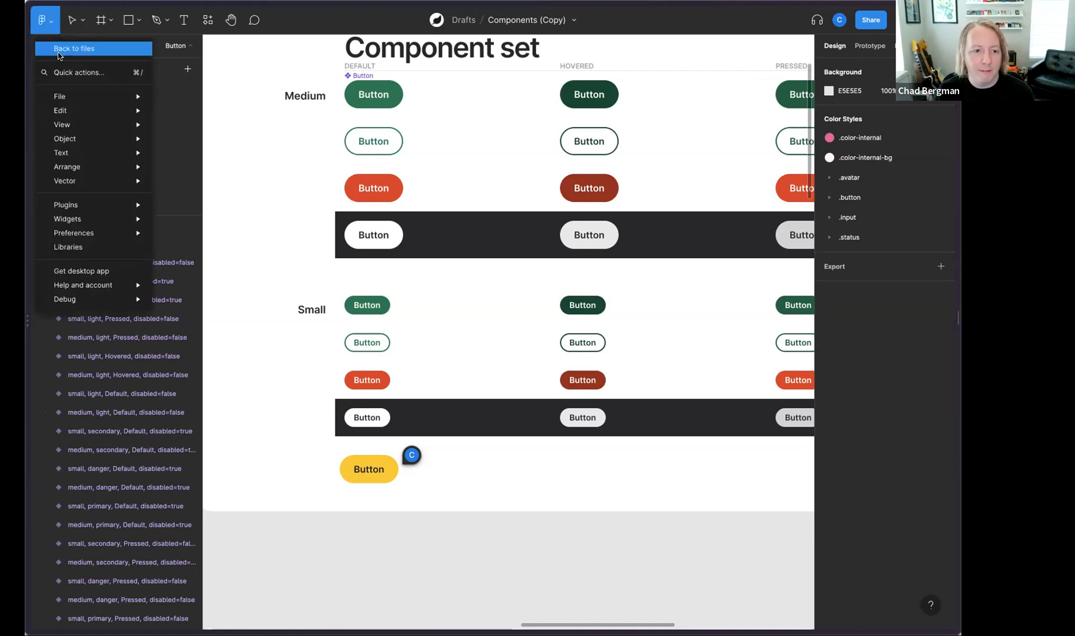
{"action": "left_click", "coordinate": [59, 47]}
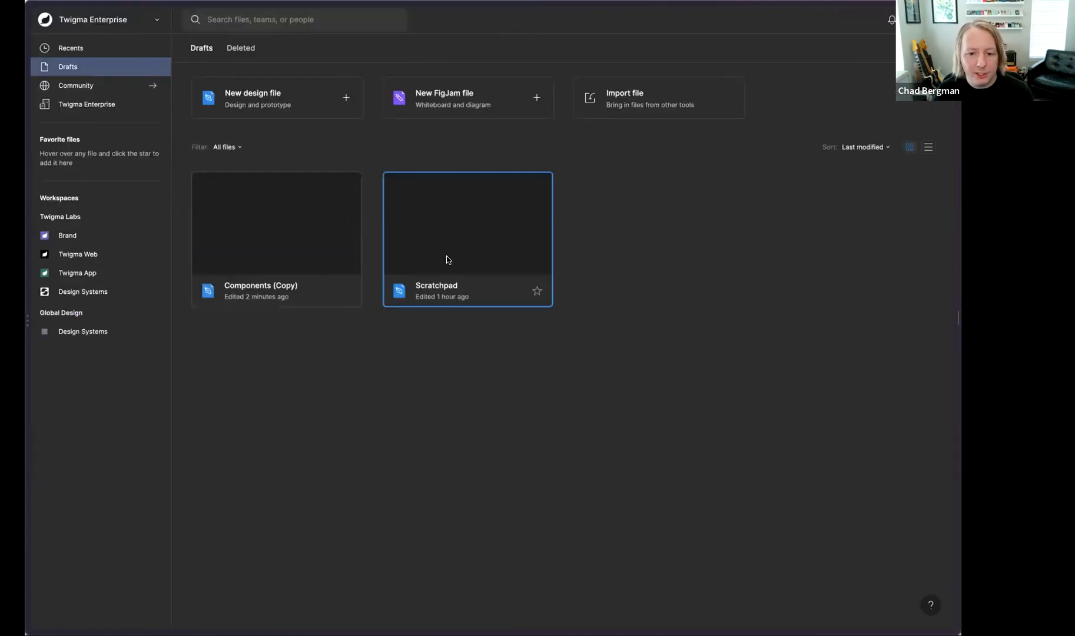
{"action": "double_click", "coordinate": [447, 259]}
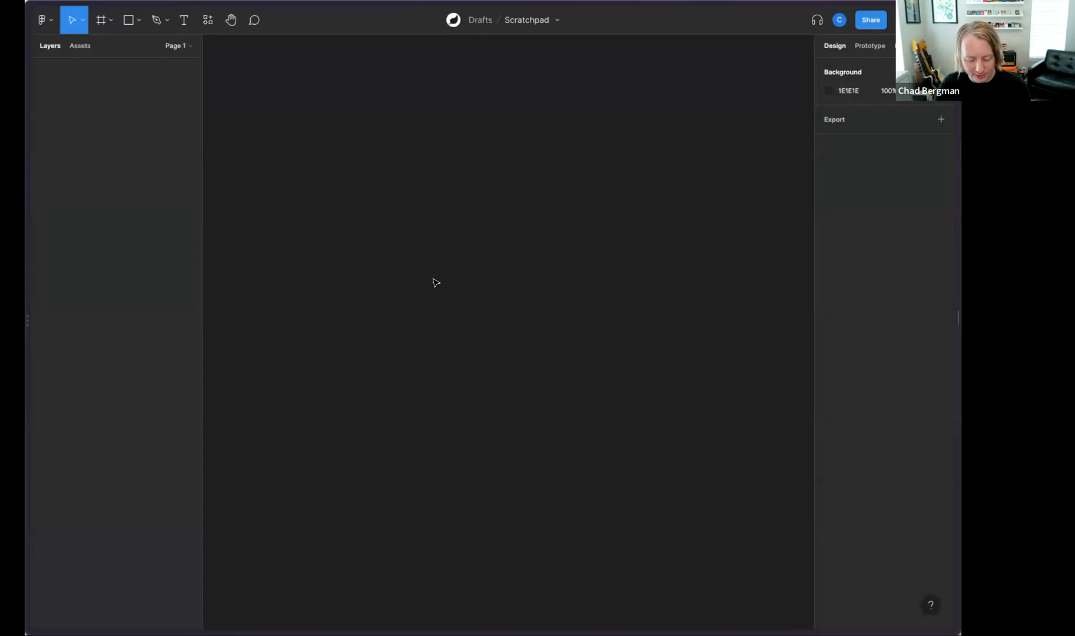
Step: Create a text layer reading "Label" on the empty canvas and wrap it in an auto layout frame
{"action": "key", "text": "t"}
{"action": "left_click", "coordinate": [435, 289]}
{"action": "type", "text": "Label"}
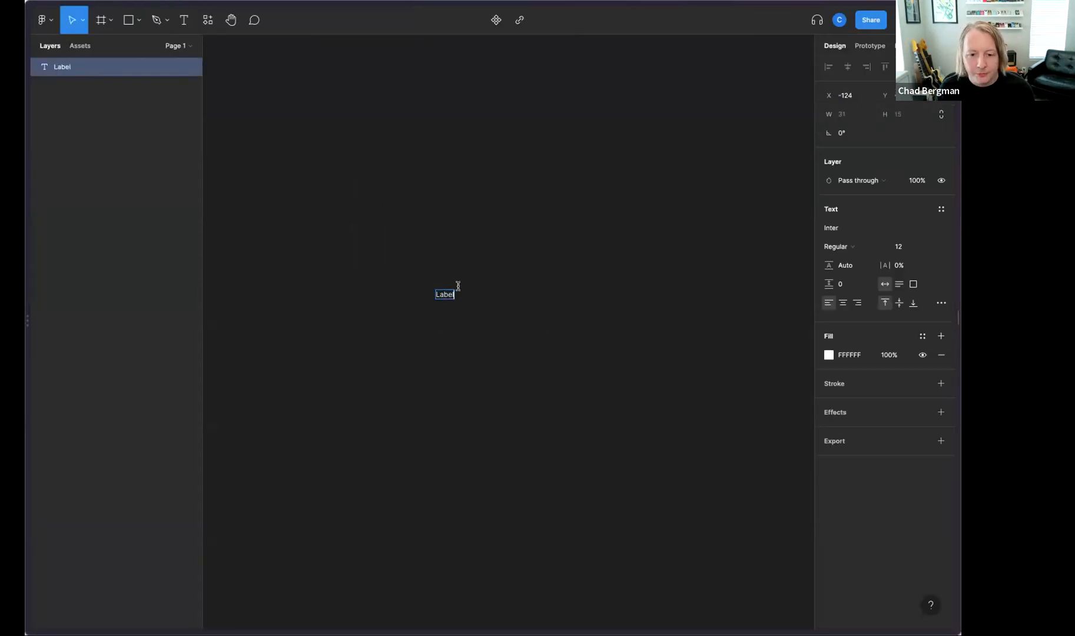
{"action": "key", "text": "Escape"}
{"action": "key", "text": "shift+a"}
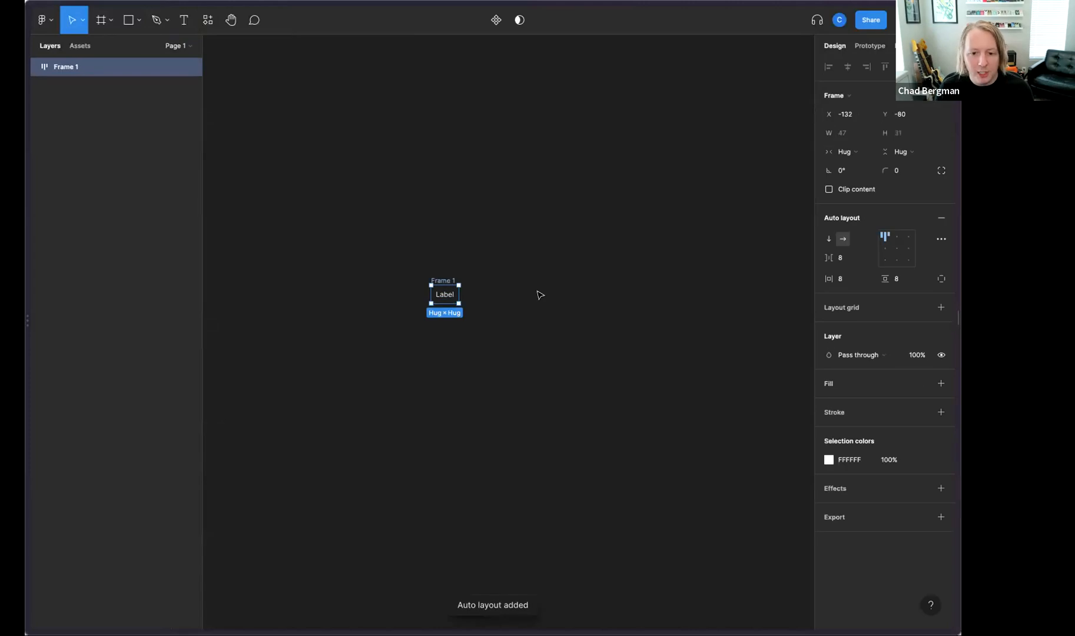
Step: Give the auto layout frame around "Label" a solid red fill, D31212
{"action": "key", "text": "ctrl+equal"}
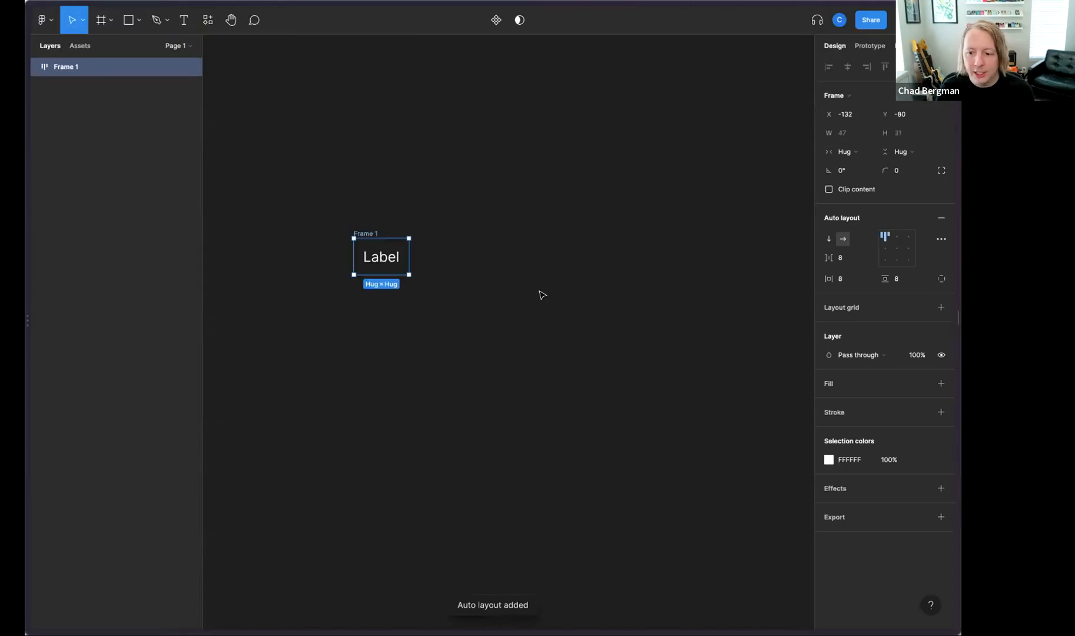
{"action": "key", "text": "ctrl+equal"}
{"action": "left_click", "coordinate": [941, 383]}
{"action": "left_click", "coordinate": [829, 404]}
{"action": "left_click_drag", "start_coordinate": [787, 412], "coordinate": [801, 356]}
{"action": "left_click", "coordinate": [611, 250]}
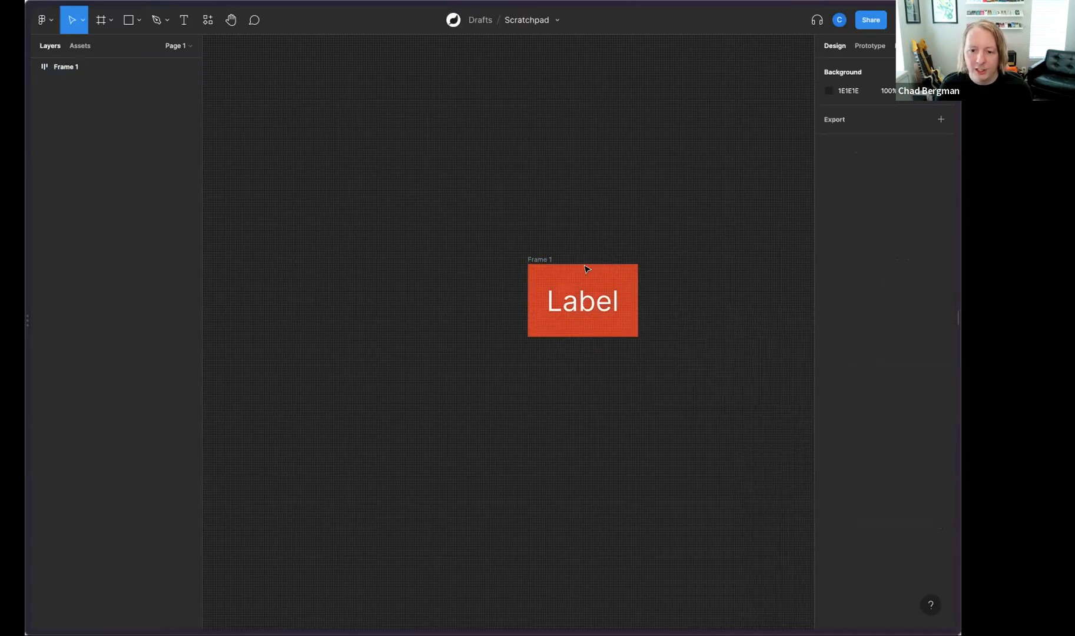
{"action": "left_click", "coordinate": [550, 260]}
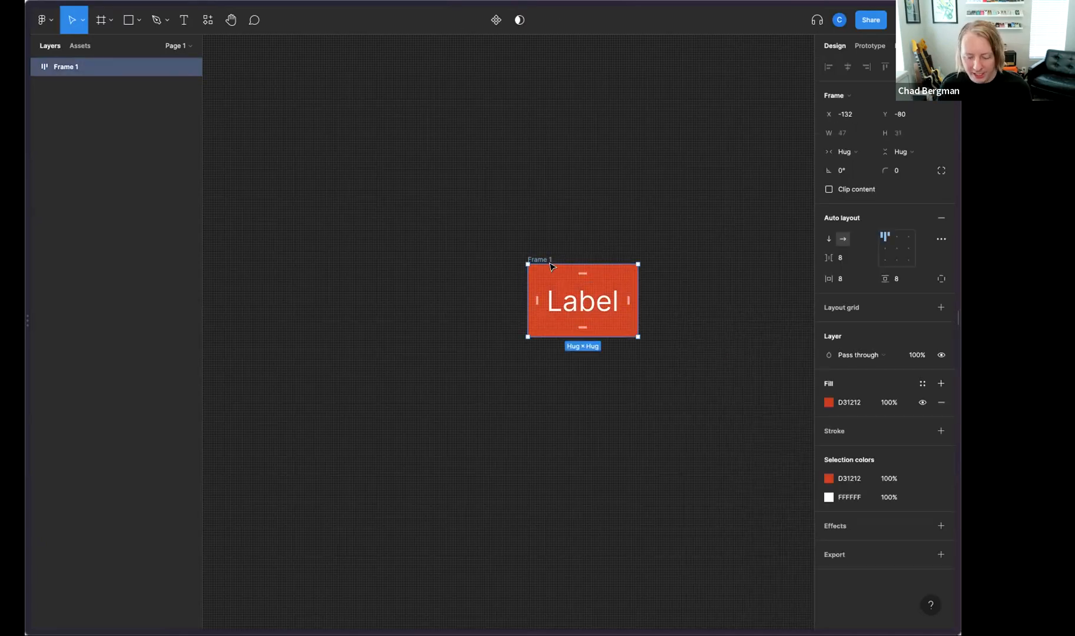
{"action": "key", "text": "ctrl+minus"}
{"action": "left_click", "coordinate": [372, 300]}
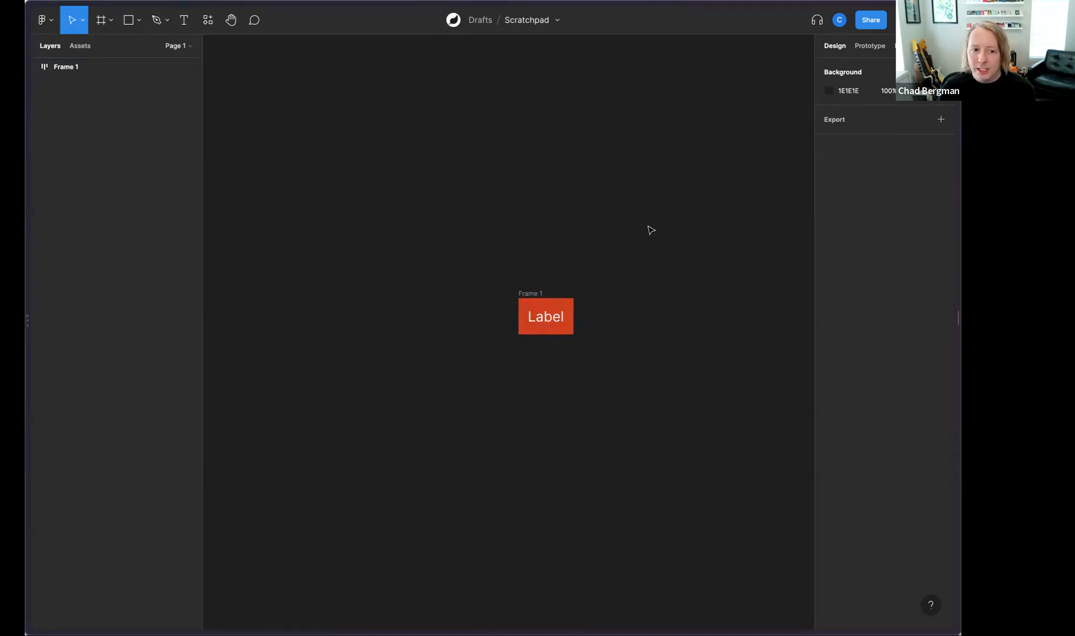
Step: Place an instance of the Toast component from the library's Notification components on the canvas above the red label frame
{"action": "left_click", "coordinate": [80, 46]}
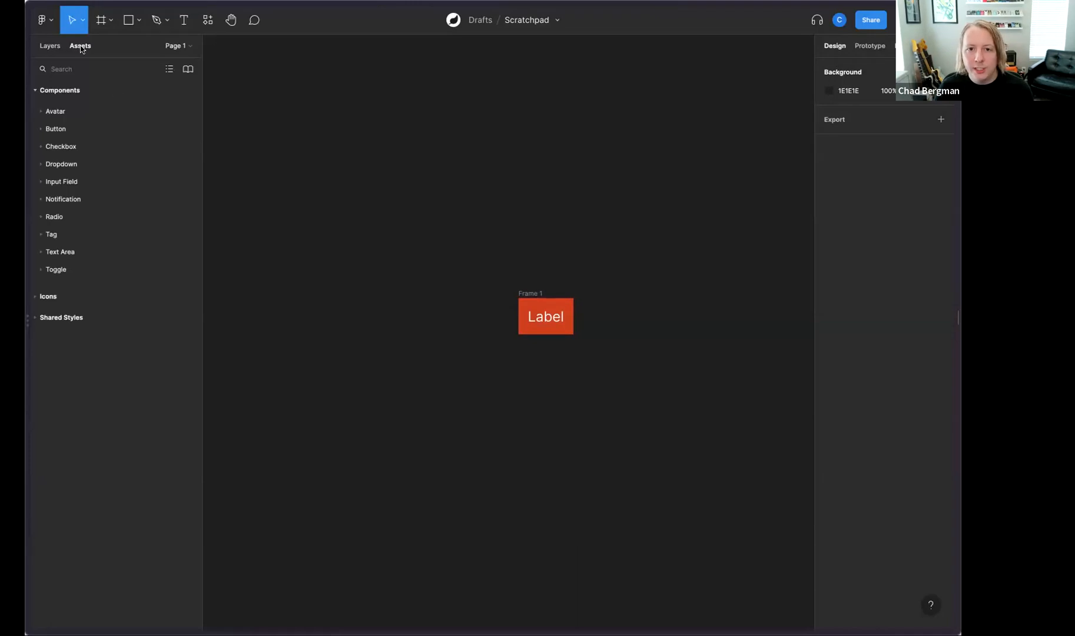
{"action": "left_click", "coordinate": [56, 202]}
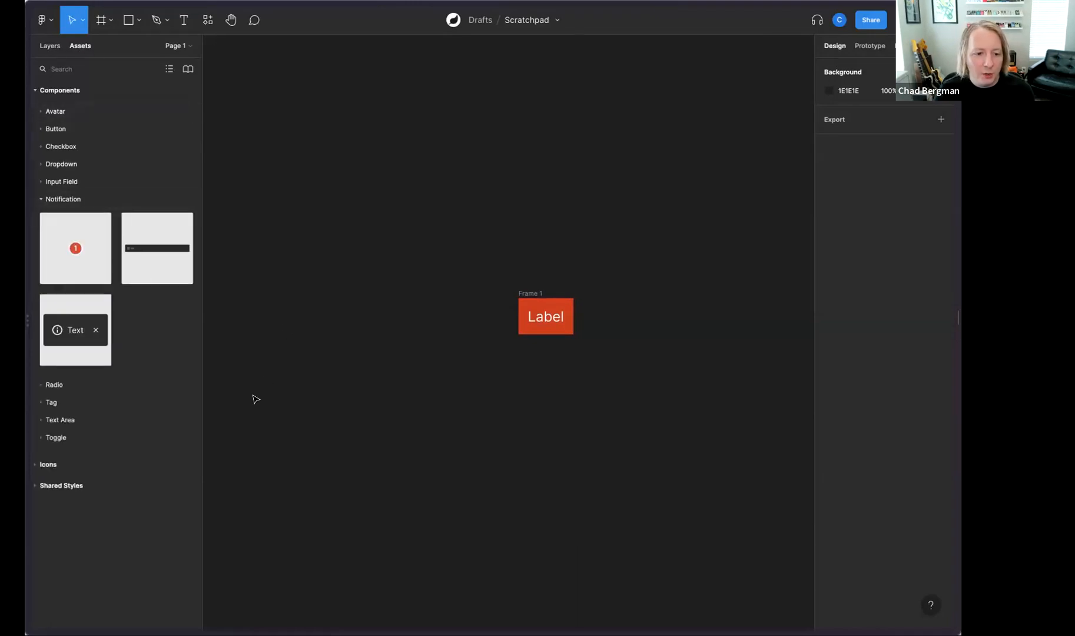
{"action": "left_click_drag", "start_coordinate": [80, 334], "coordinate": [458, 201]}
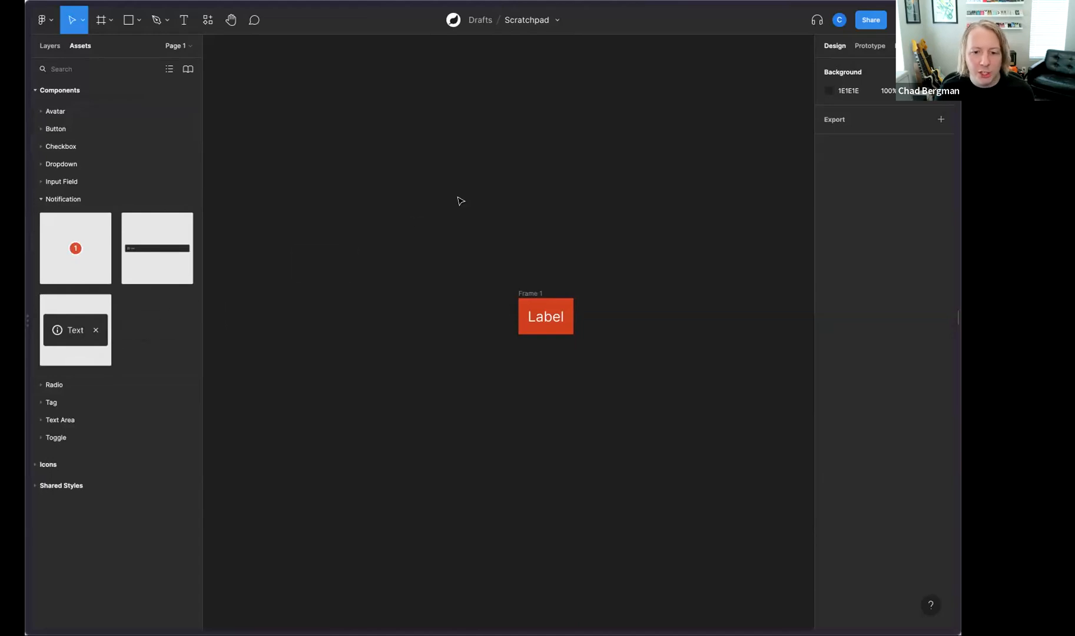
{"action": "left_click", "coordinate": [301, 151]}
Step: Detach the Toast instance from its component and stretch the resulting frame horizontally to roughly double its width
{"action": "left_click", "coordinate": [51, 46]}
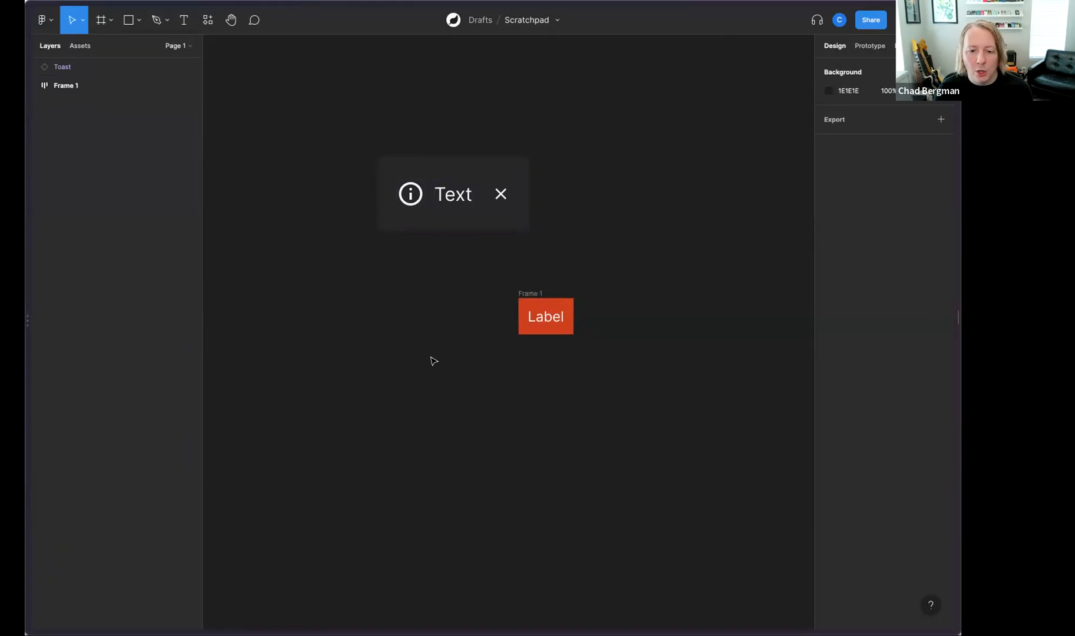
{"action": "left_click", "coordinate": [453, 212]}
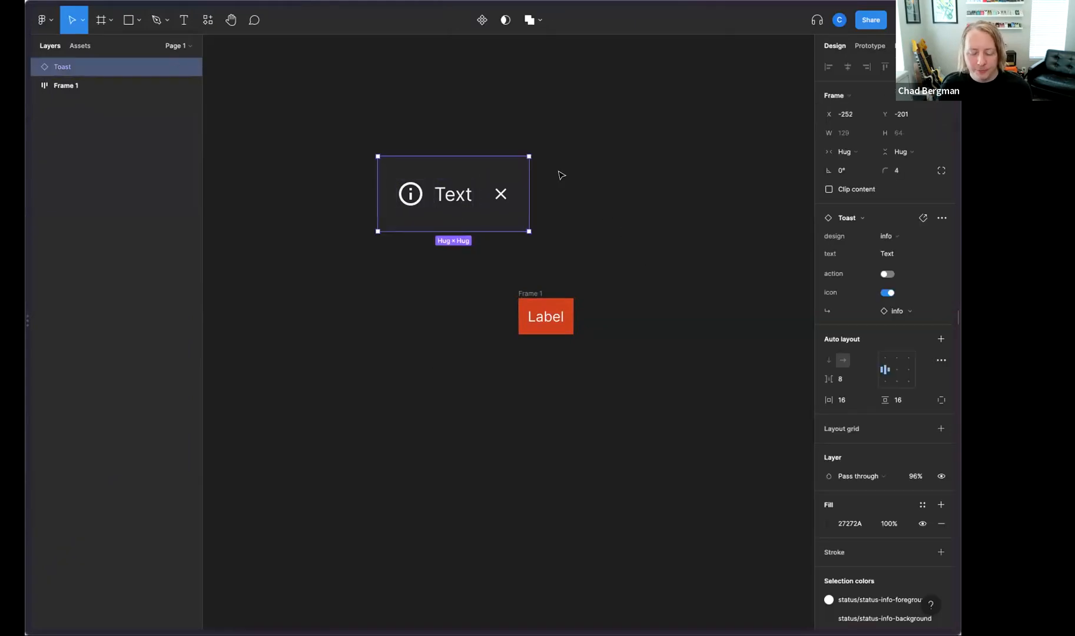
{"action": "key", "text": "ctrl+alt+b"}
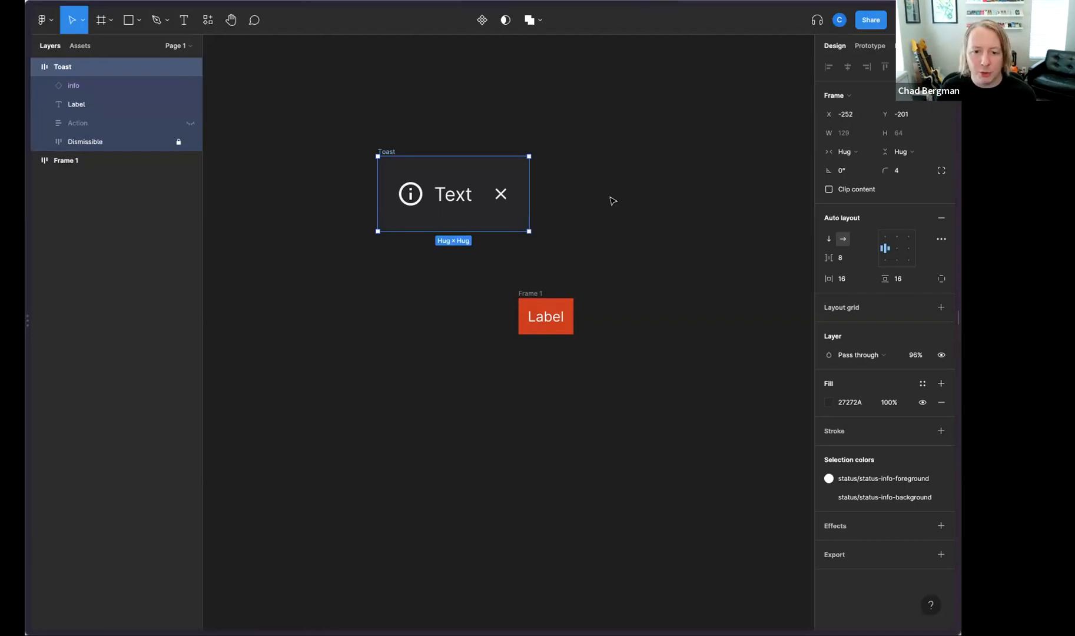
{"action": "left_click_drag", "start_coordinate": [539, 198], "coordinate": [693, 199]}
{"action": "left_click", "coordinate": [673, 282]}
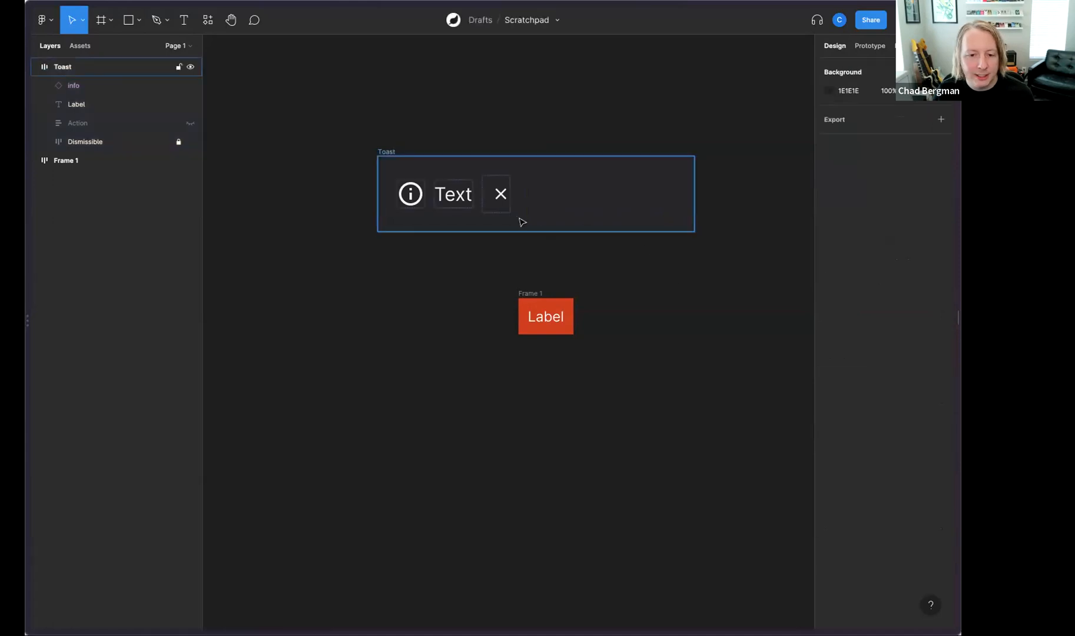
Step: Change the fill of the toast's "Text" layer to dark red, 9C0A0A
{"action": "left_click", "coordinate": [466, 195]}
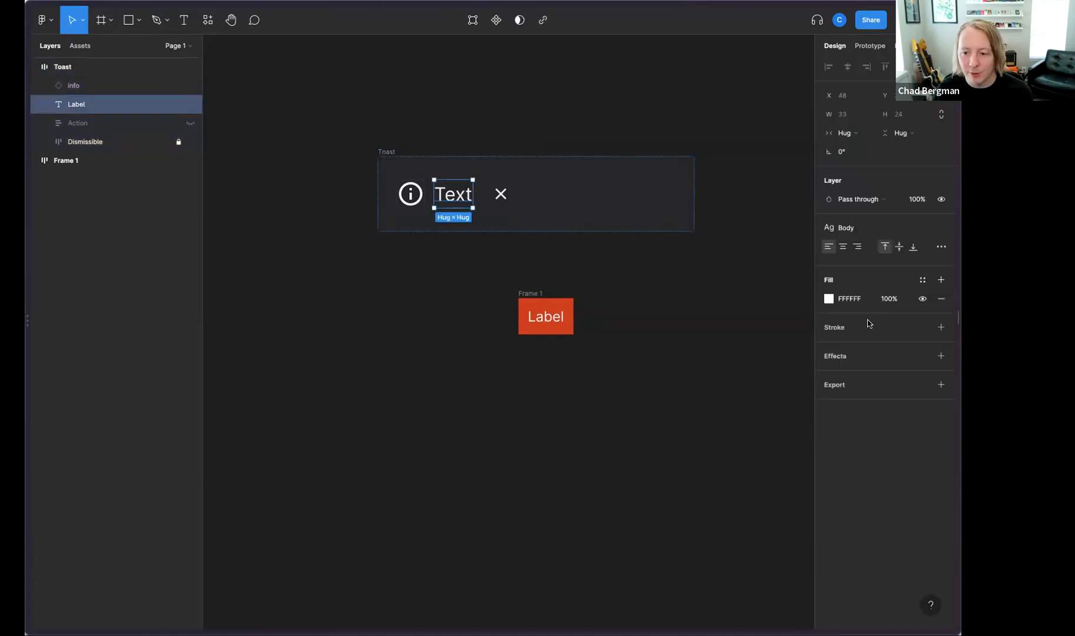
{"action": "left_click", "coordinate": [828, 299]}
{"action": "left_click", "coordinate": [784, 361]}
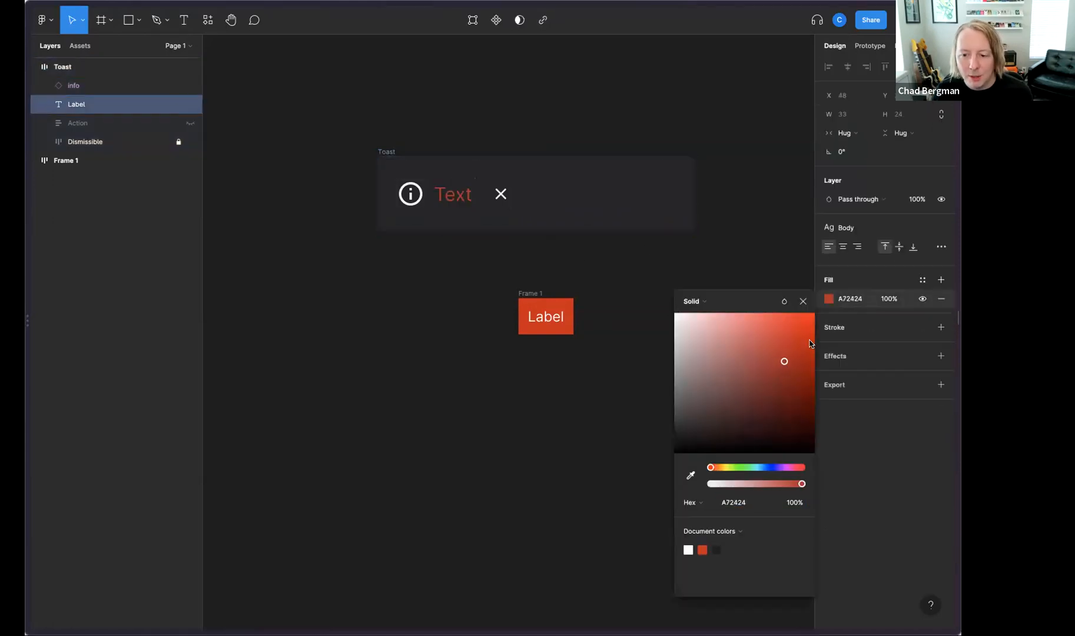
{"action": "double_click", "coordinate": [412, 200]}
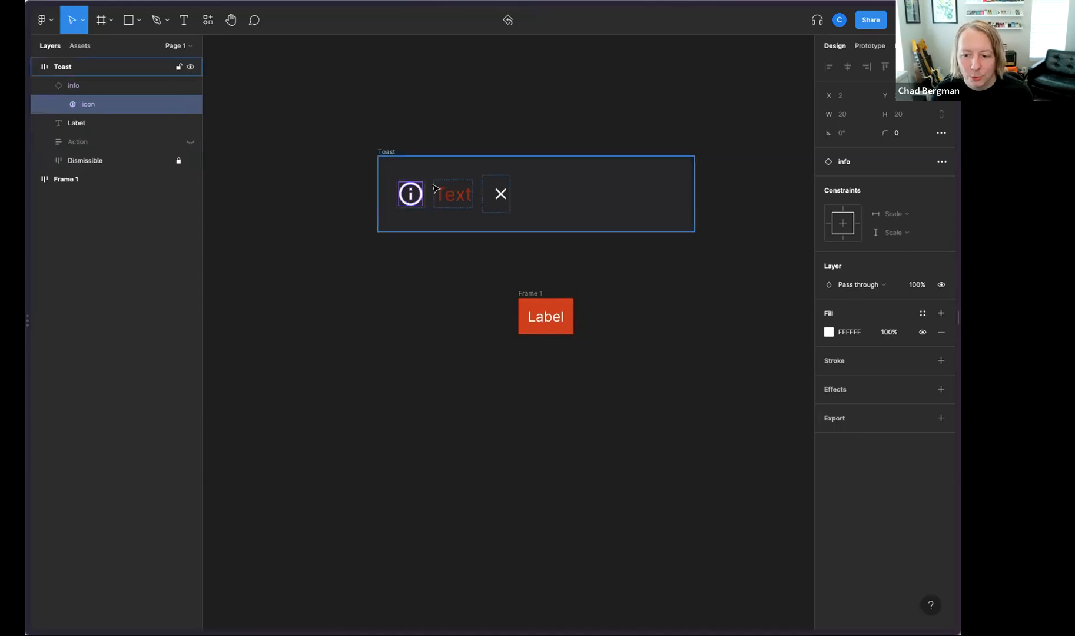
{"action": "left_click", "coordinate": [413, 161]}
{"action": "left_click", "coordinate": [387, 194]}
{"action": "left_click", "coordinate": [403, 187]}
{"action": "left_click", "coordinate": [829, 341]}
{"action": "left_click", "coordinate": [871, 413]}
{"action": "left_click", "coordinate": [842, 421]}
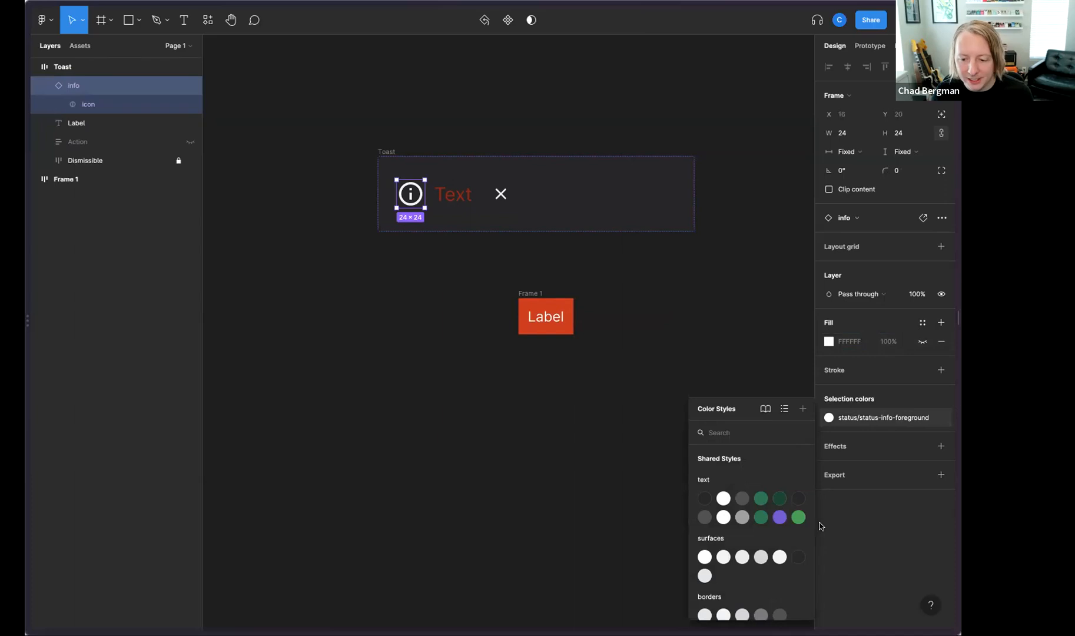
{"action": "left_click", "coordinate": [660, 426]}
{"action": "left_click", "coordinate": [695, 321]}
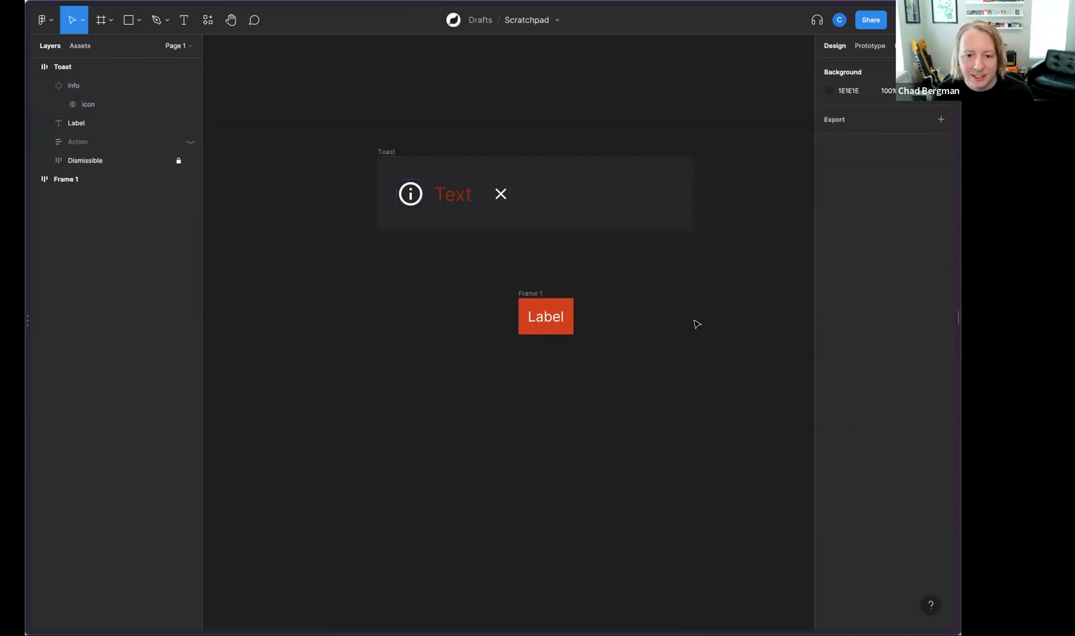
Step: Change the fill of the icon layer inside the toast's info icon from white to a near-black color and deselect it
{"action": "left_click", "coordinate": [410, 194], "text": "super"}
{"action": "left_click", "coordinate": [829, 332]}
{"action": "left_click_drag", "start_coordinate": [756, 355], "coordinate": [748, 448]}
{"action": "left_click", "coordinate": [739, 493]}
{"action": "left_click", "coordinate": [583, 429]}
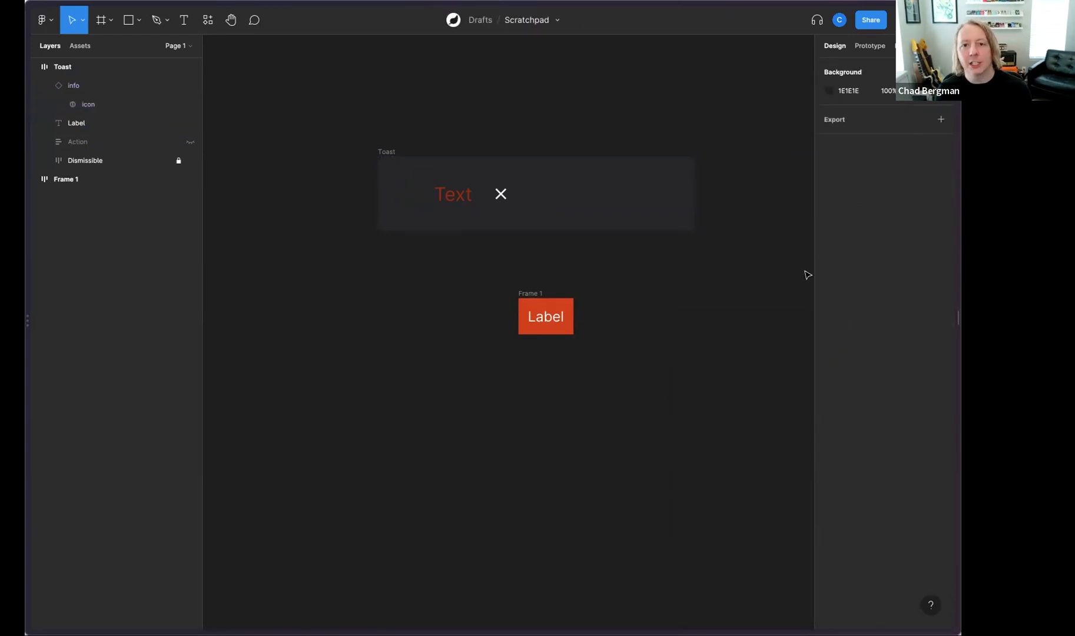
{"action": "scroll", "coordinate": [765, 247], "scroll_direction": "right", "scroll_amount": 3}
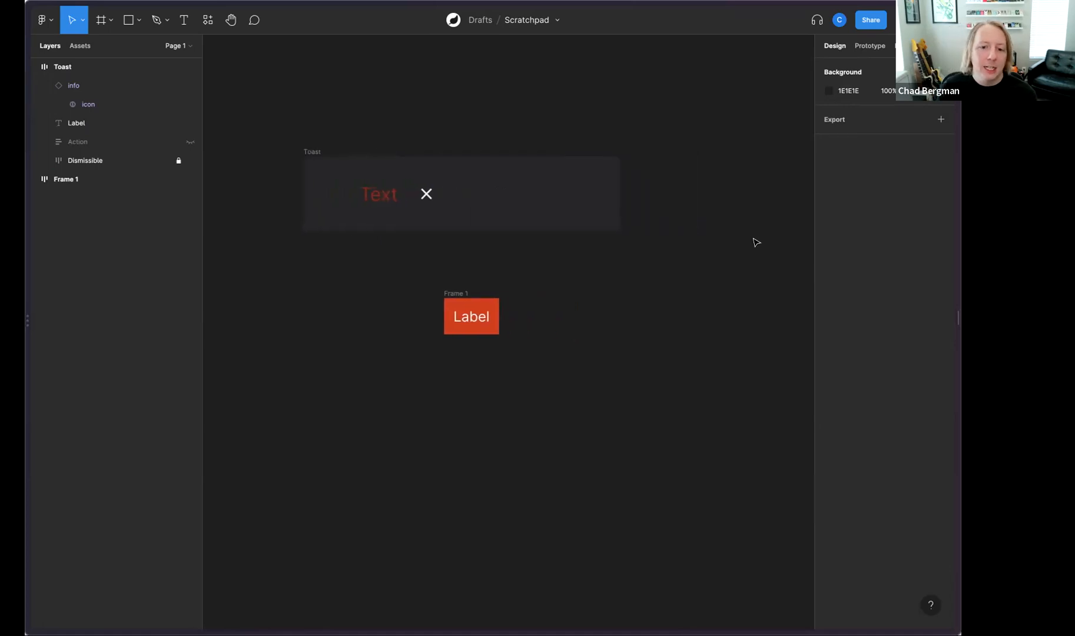